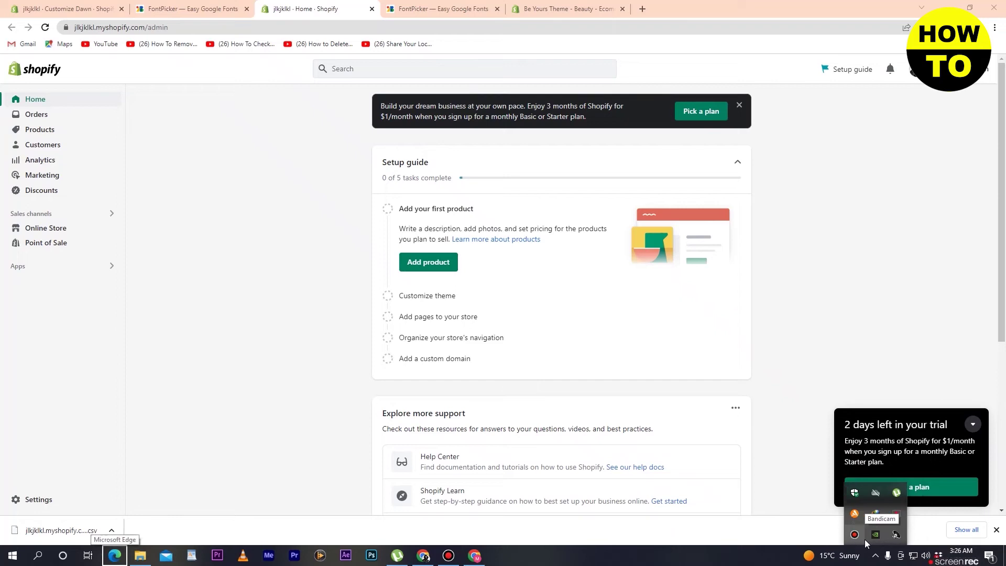
# Launch the Shopify App Store in a new tab from the admin's Recommended apps list
pyautogui.click(367, 72)
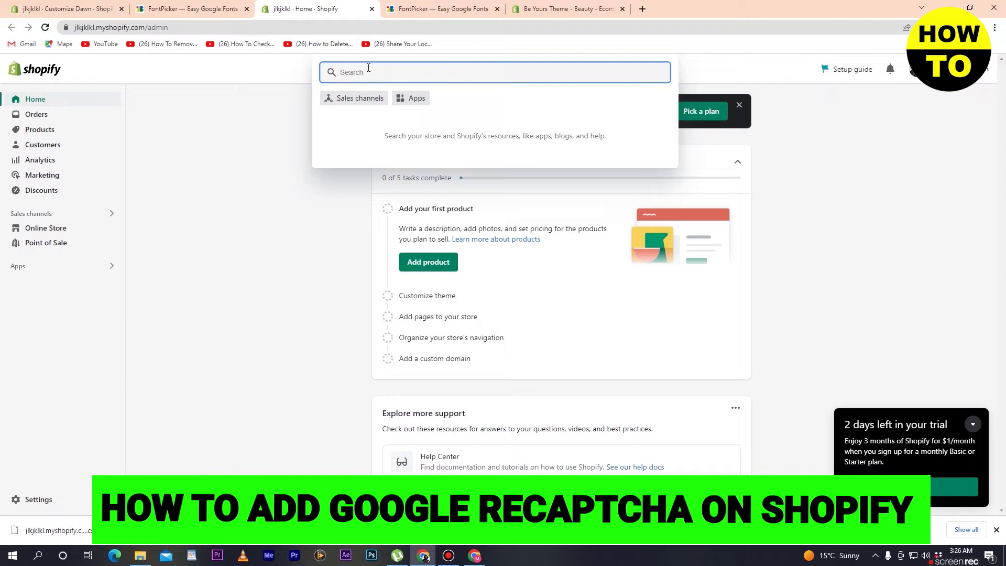
pyautogui.click(413, 98)
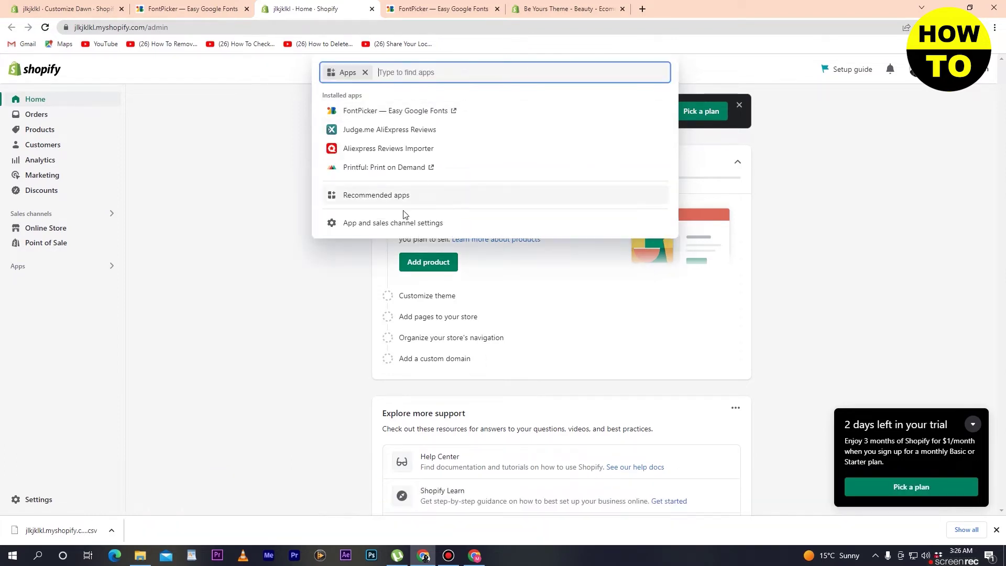
pyautogui.click(391, 198)
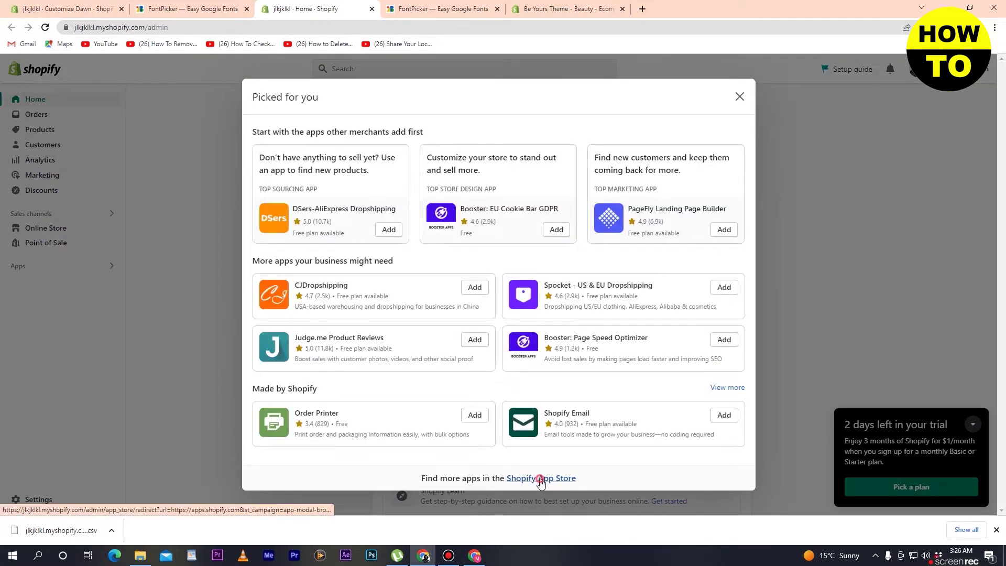
pyautogui.click(541, 478)
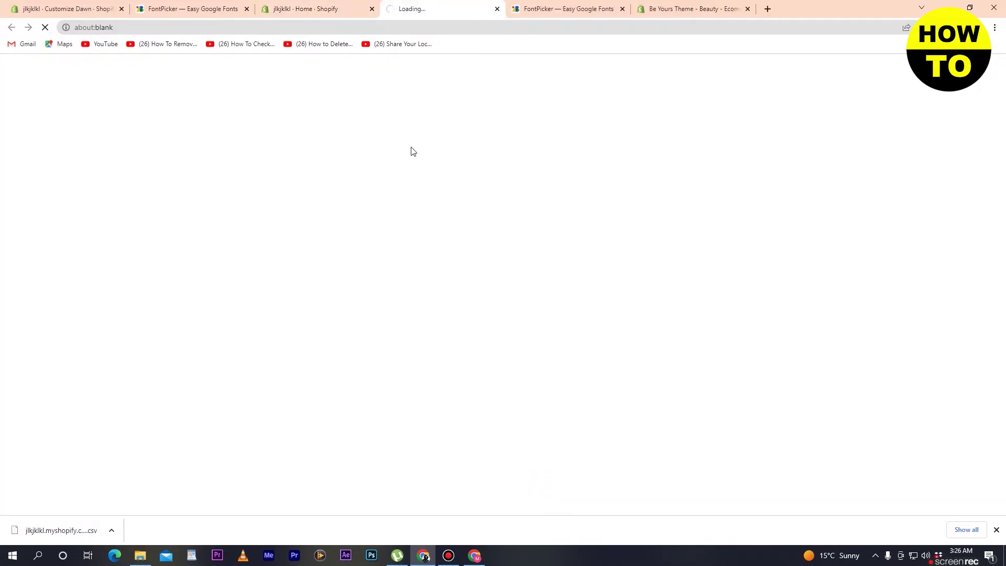
# Close the leftover FontPicker and Be Yours Theme tabs
pyautogui.click(560, 8)
pyautogui.click(621, 9)
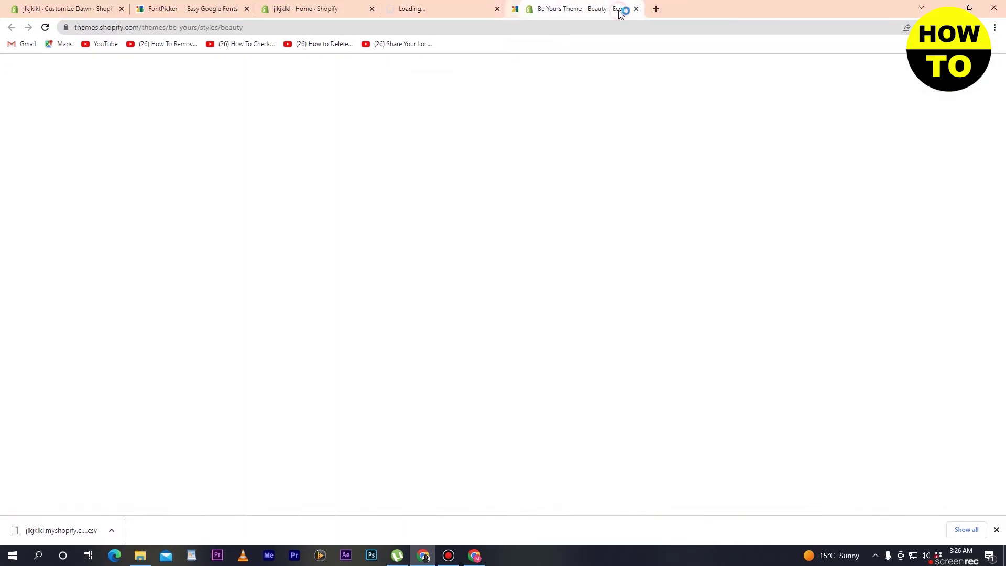
pyautogui.click(621, 9)
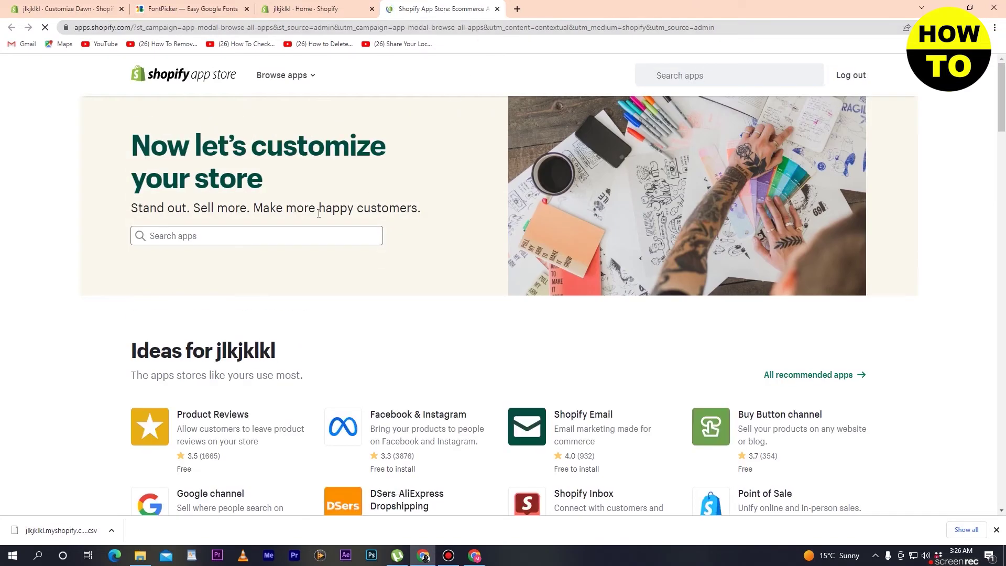
# Search the App Store for 'custom co', view Custom Collections Builder, then go back
pyautogui.click(258, 240)
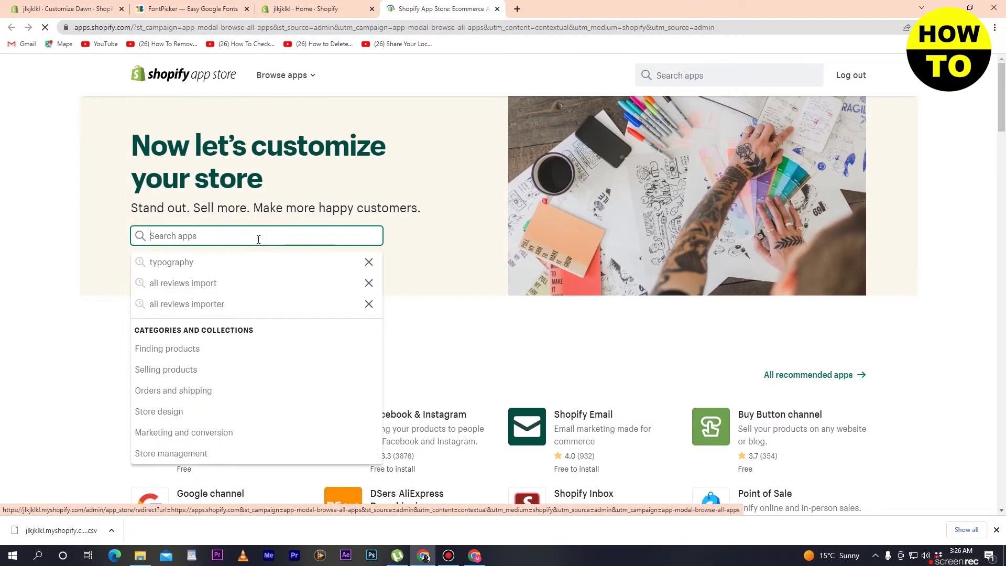
pyautogui.write('cus')
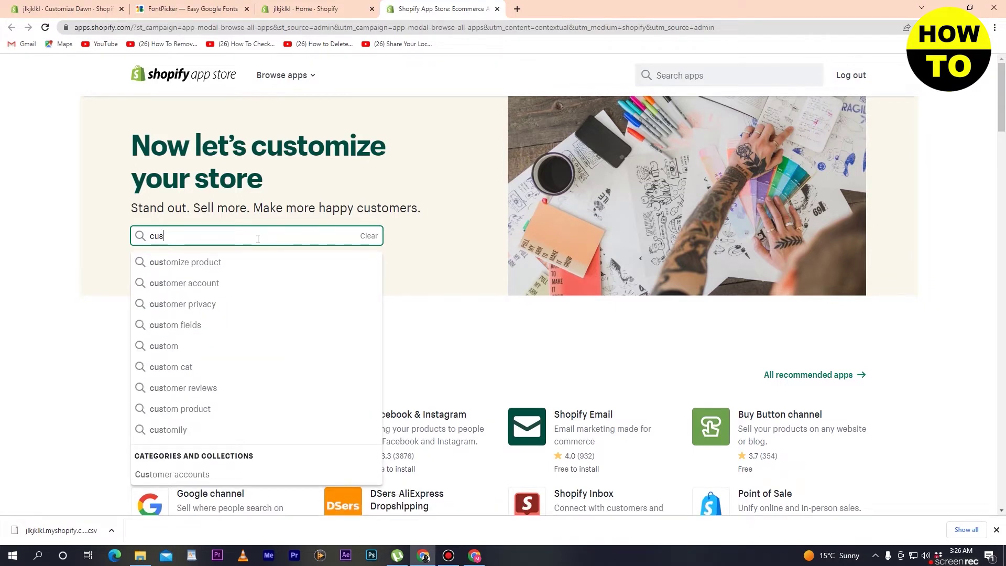
pyautogui.write('tom ')
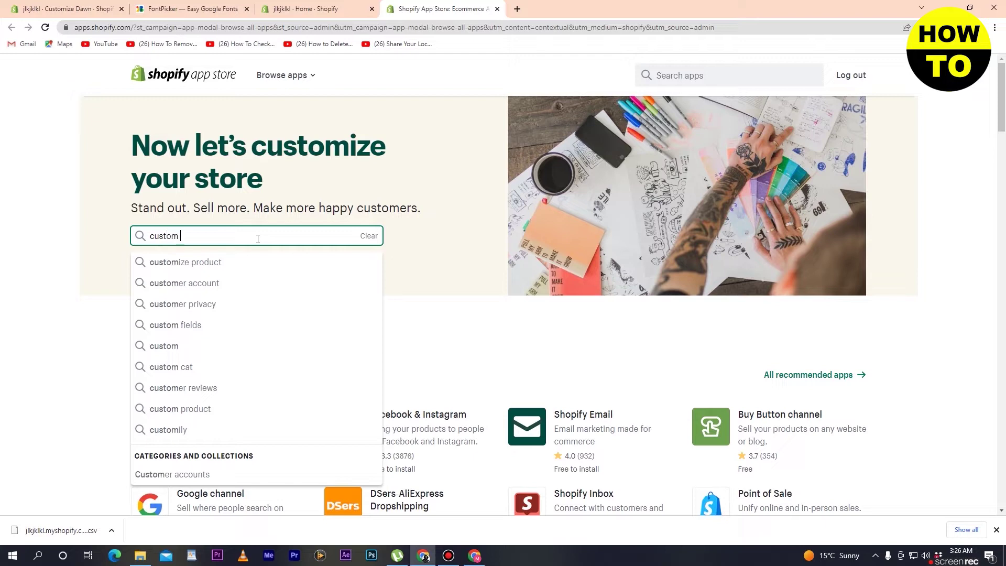
pyautogui.write('cont')
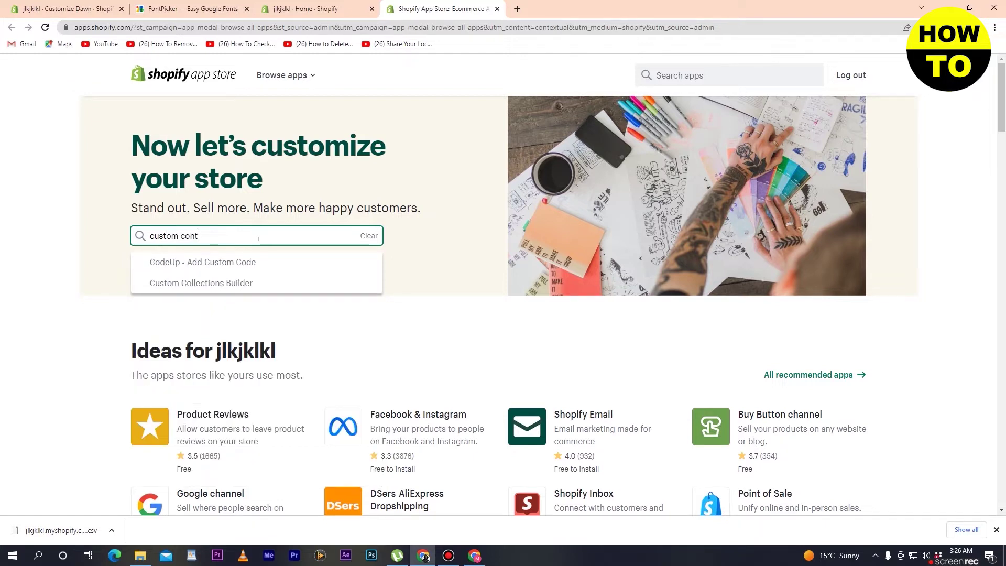
pyautogui.click(272, 282)
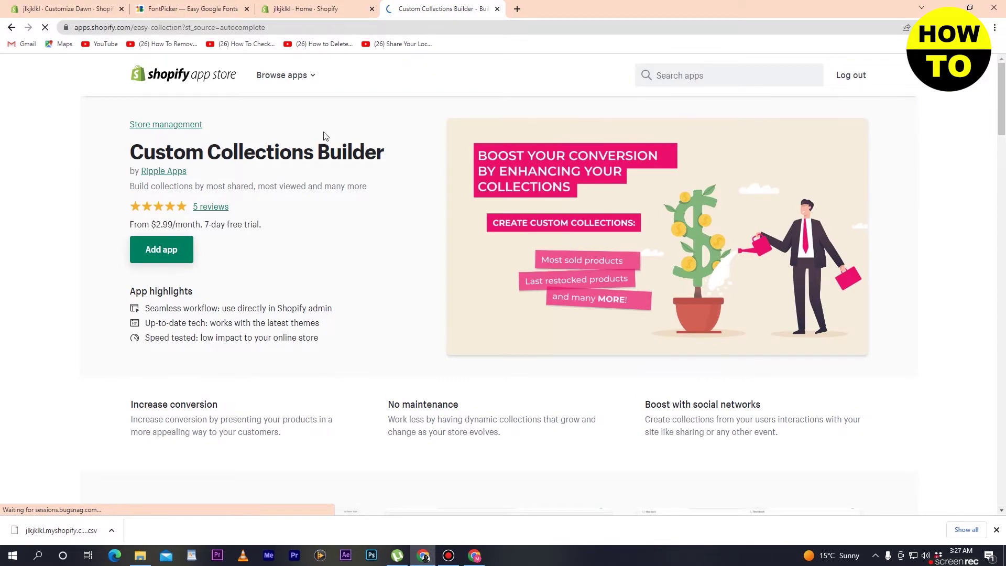
pyautogui.click(11, 27)
# Open the Custom Contact Form Builder listing, add it and confirm installation on the store
pyautogui.click(292, 238)
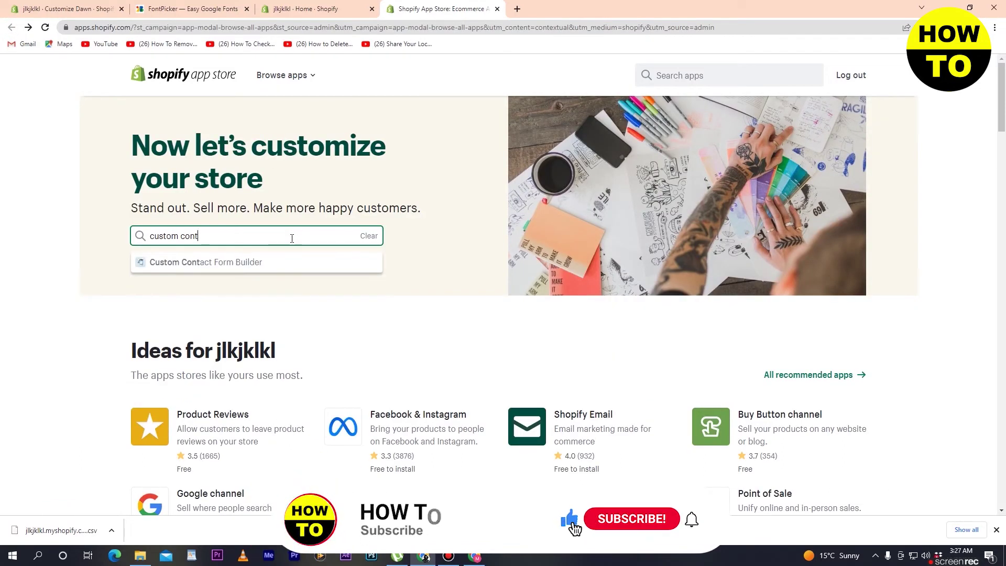
pyautogui.click(235, 262)
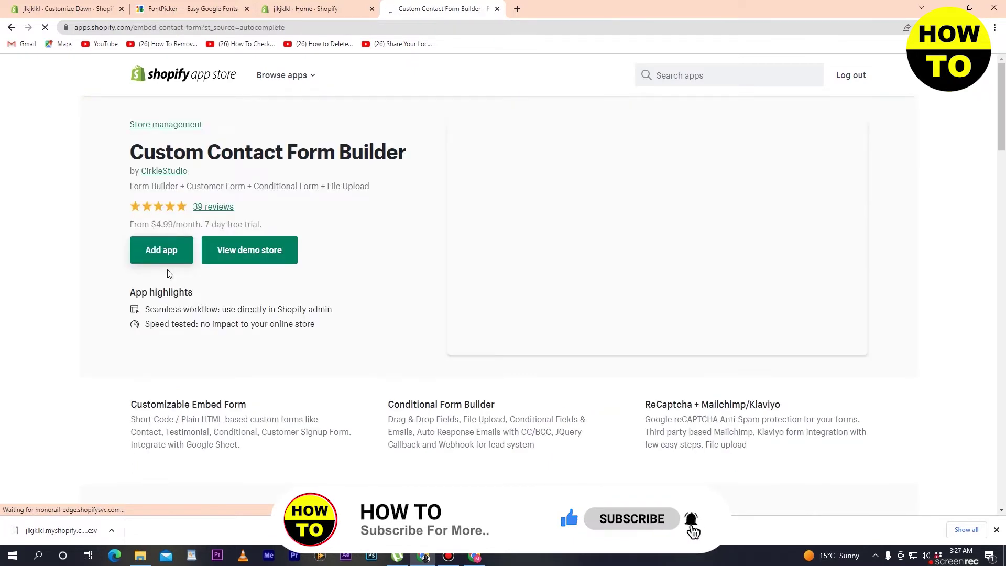
pyautogui.click(159, 254)
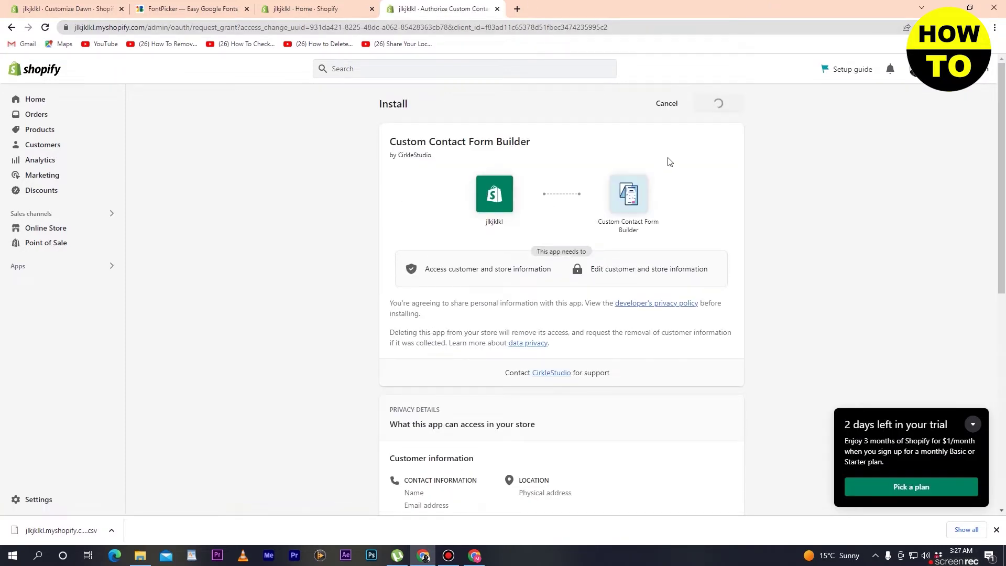
pyautogui.click(704, 103)
# In a new tab, search 'google recaptcha' and open the reCAPTCHA - Google page
pyautogui.click(517, 9)
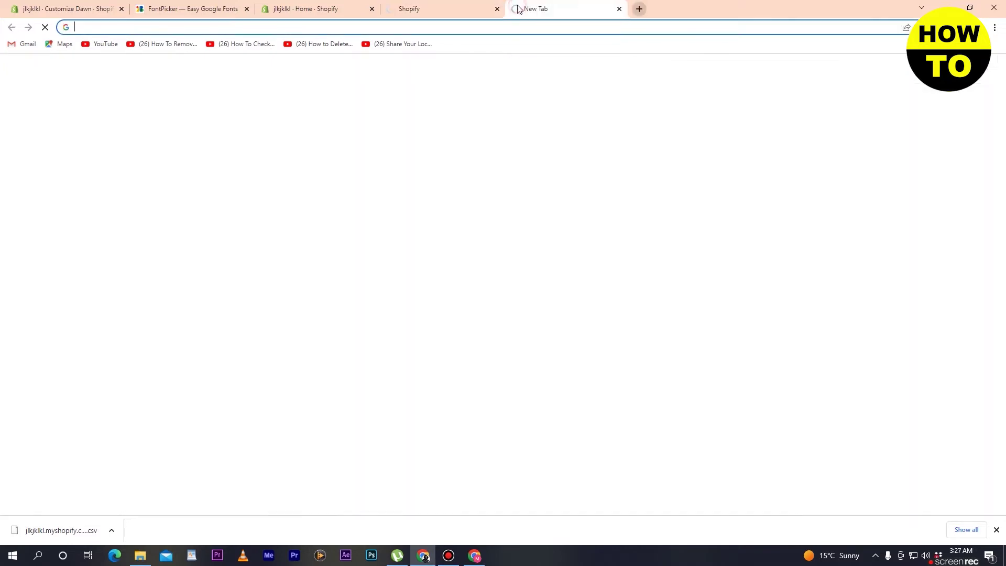
pyautogui.write('goog')
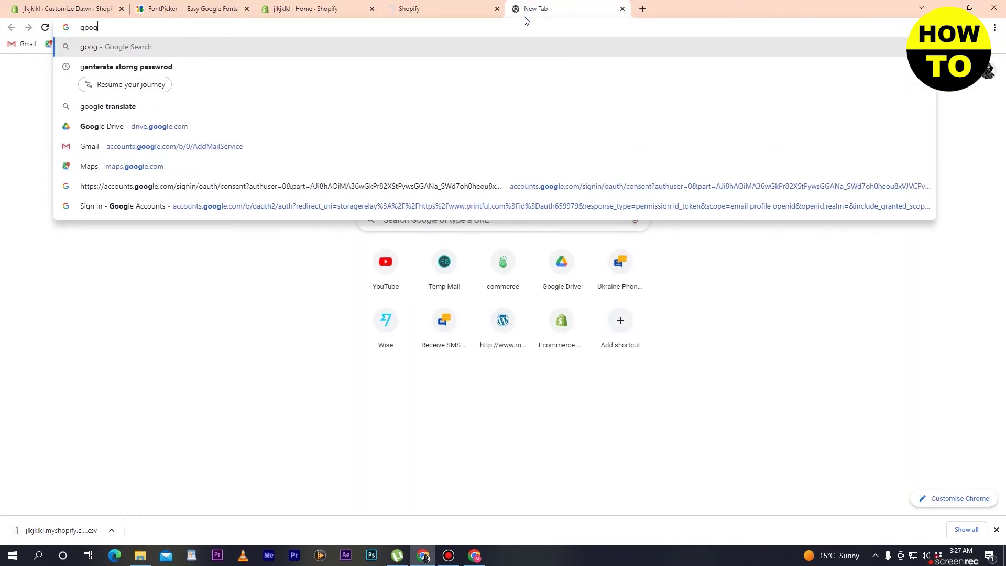
pyautogui.write('le rec')
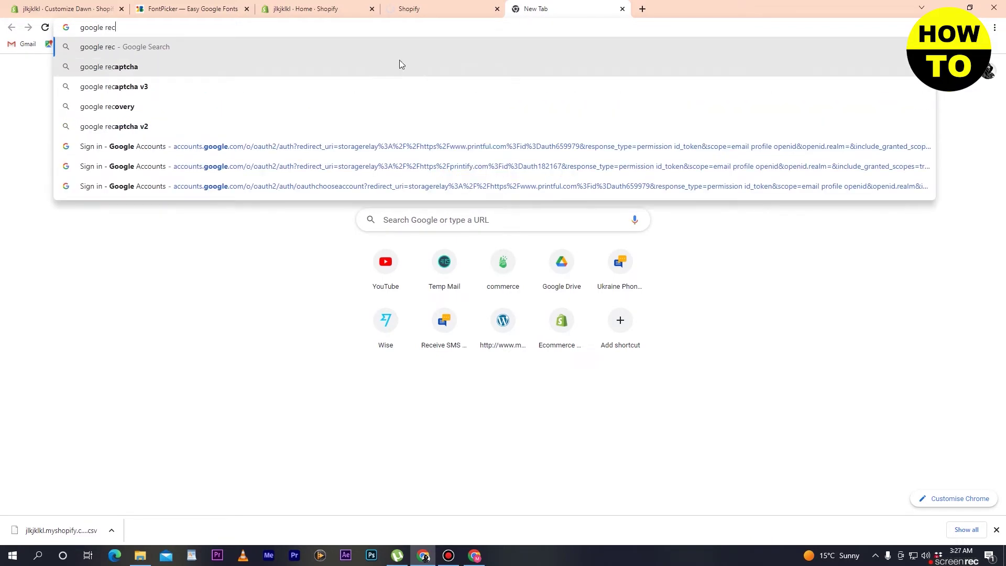
pyautogui.click(301, 67)
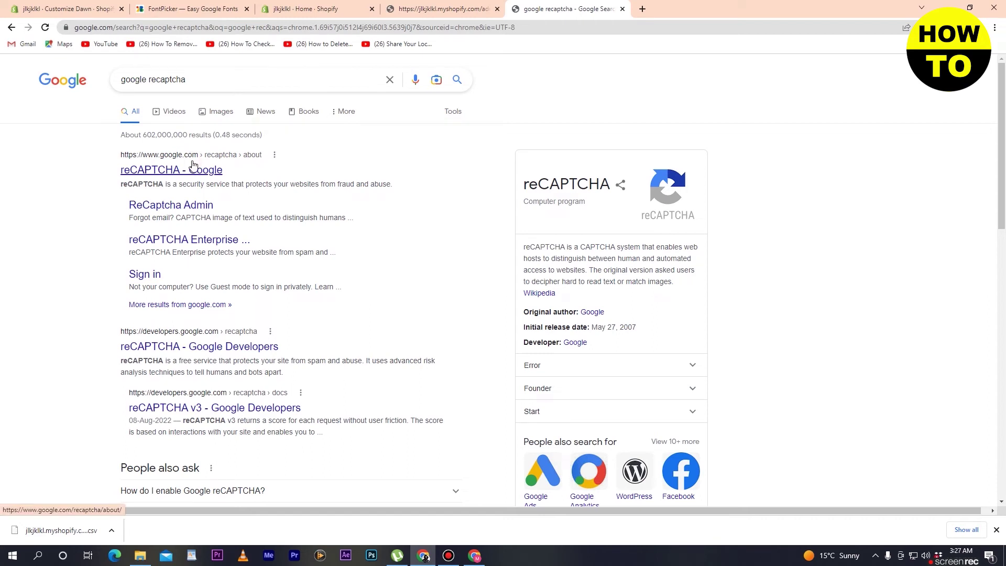
pyautogui.click(193, 167)
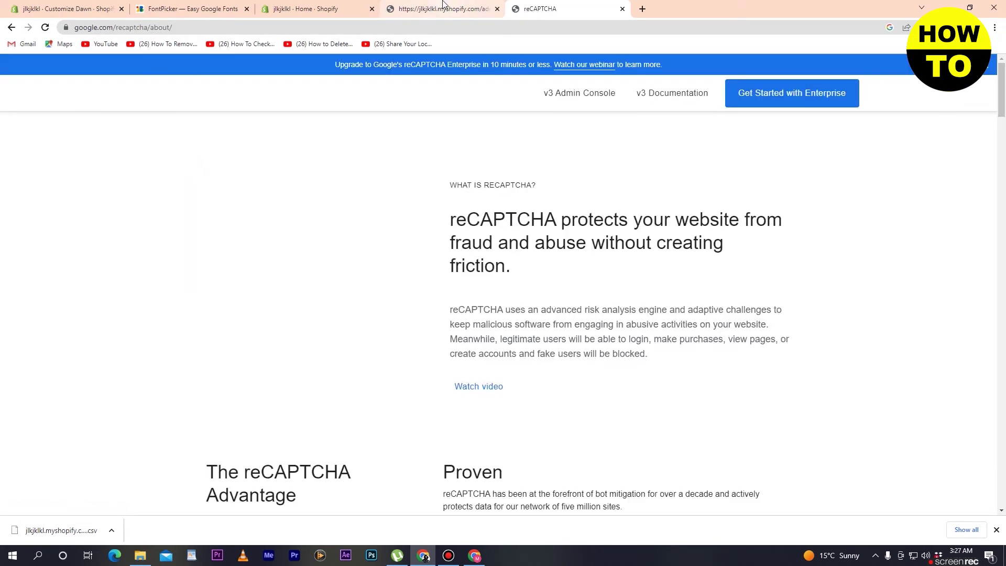
# Start reCAPTCHA Enterprise for 'My Project 87899', accepting the Cloud Terms of Service
pyautogui.click(792, 100)
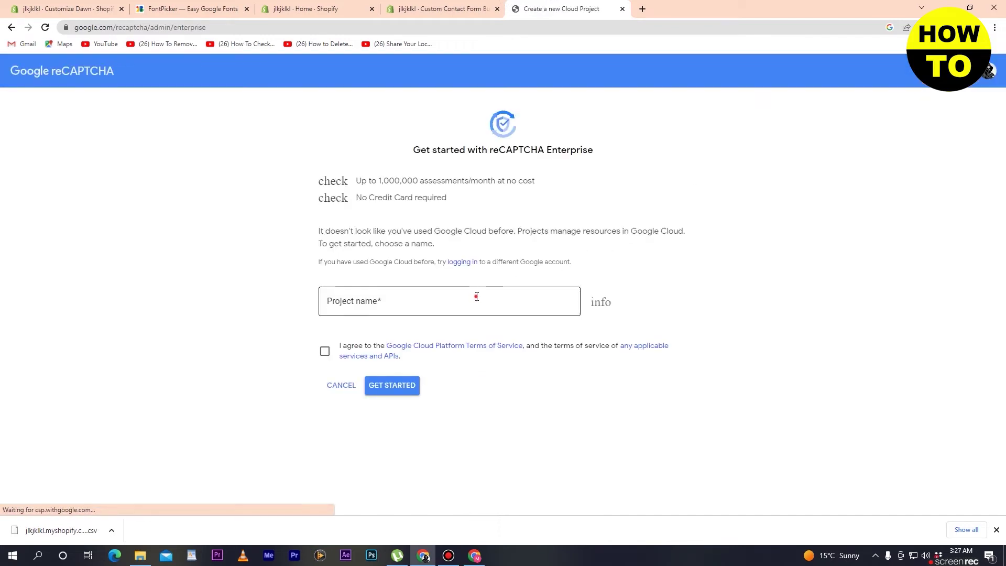
pyautogui.click(395, 386)
pyautogui.click(325, 351)
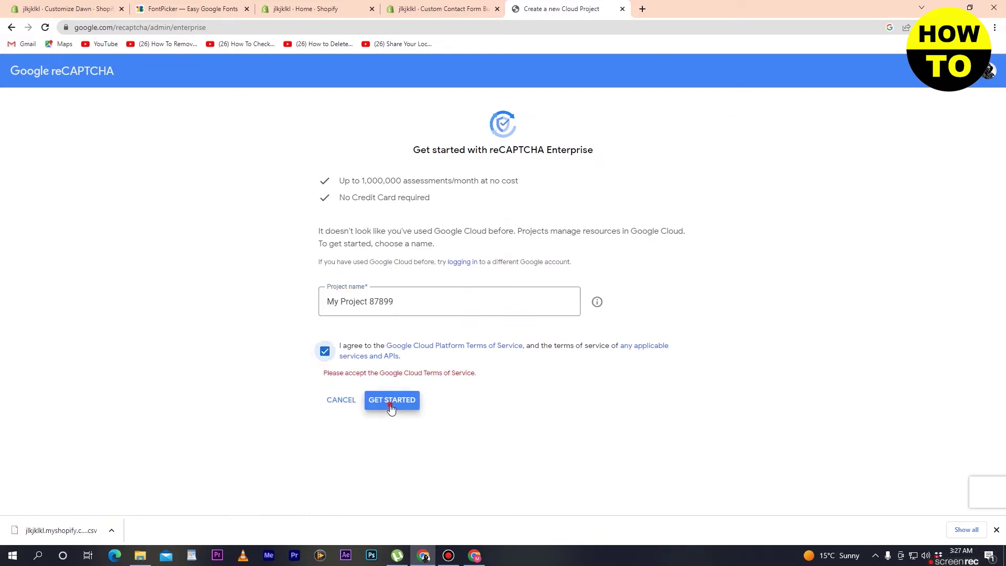
pyautogui.click(392, 401)
pyautogui.click(434, 9)
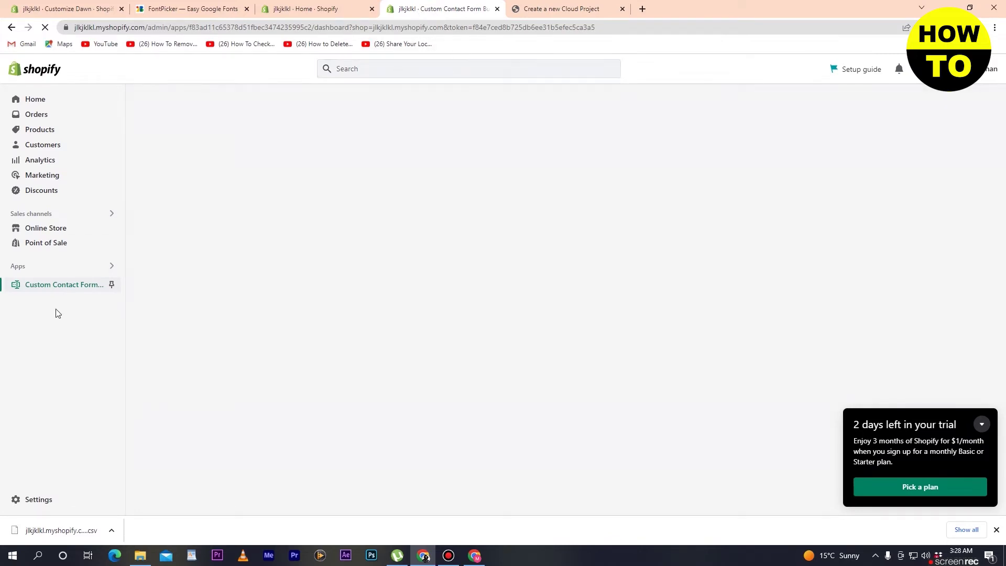
# Open the contact form app and check the Google Cloud project setup progress
pyautogui.click(68, 287)
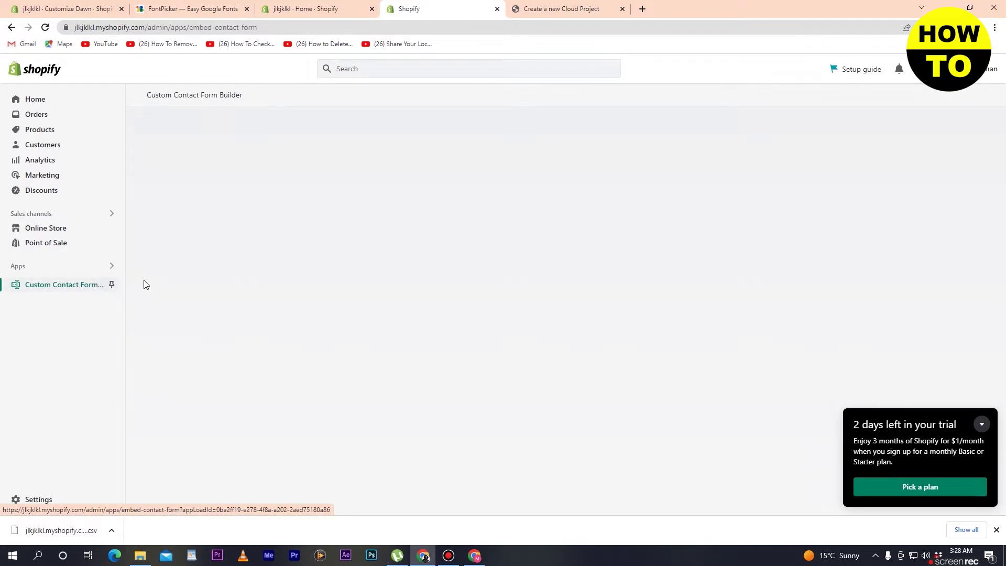
pyautogui.click(541, 5)
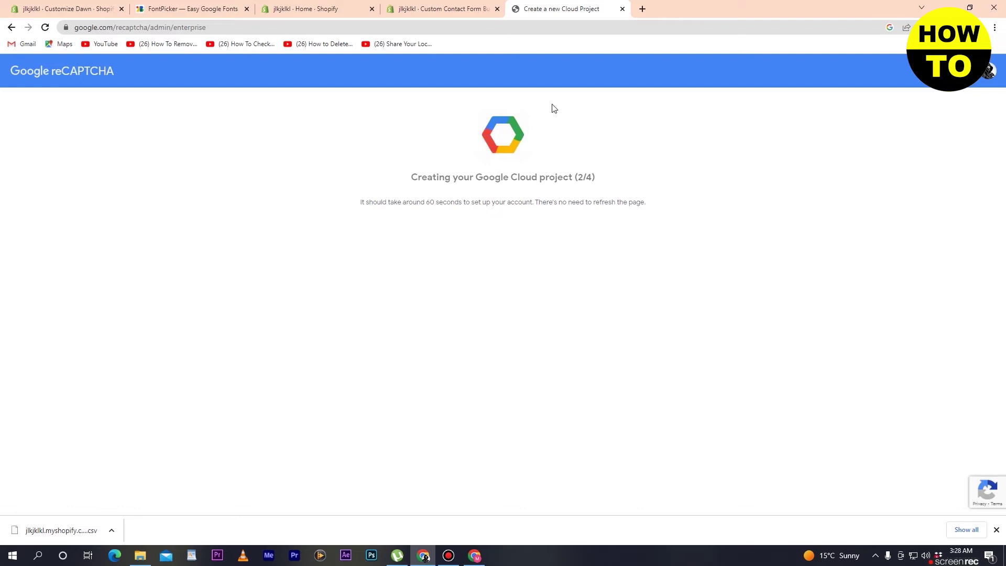
pyautogui.click(445, 4)
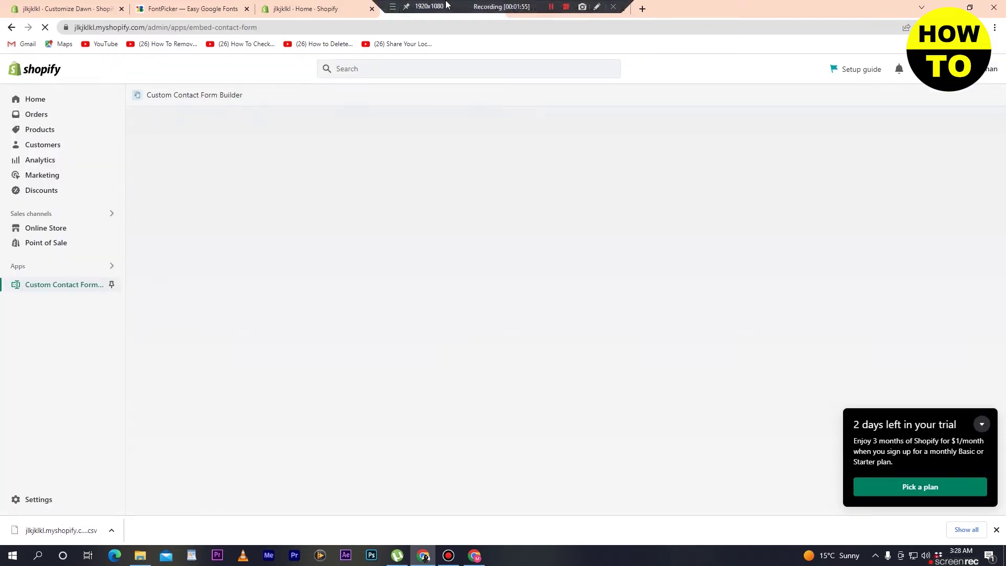
# Open Custom Contact Form Builder through the admin search's Apps filter and return to its main page
pyautogui.click(470, 70)
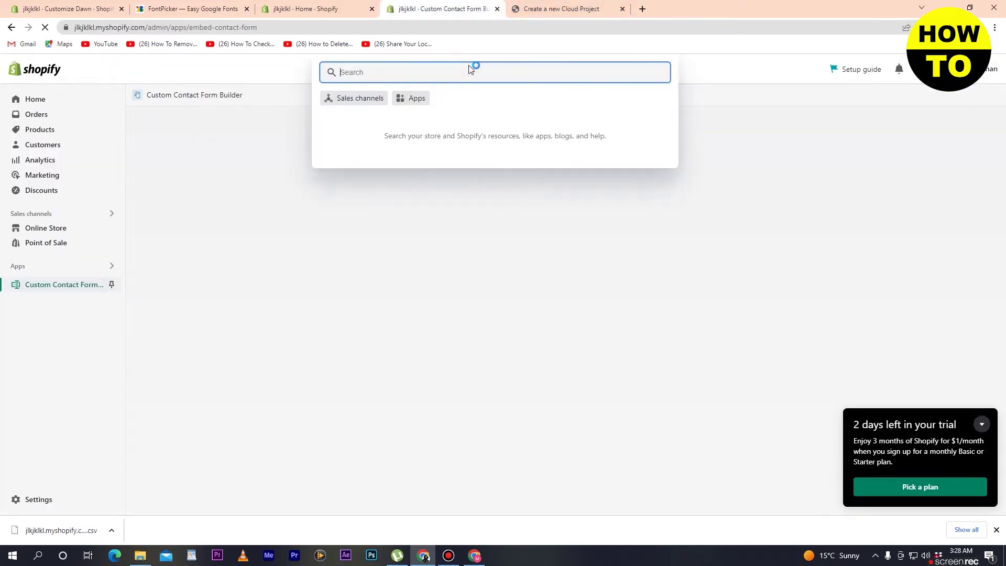
pyautogui.click(410, 99)
pyautogui.click(406, 111)
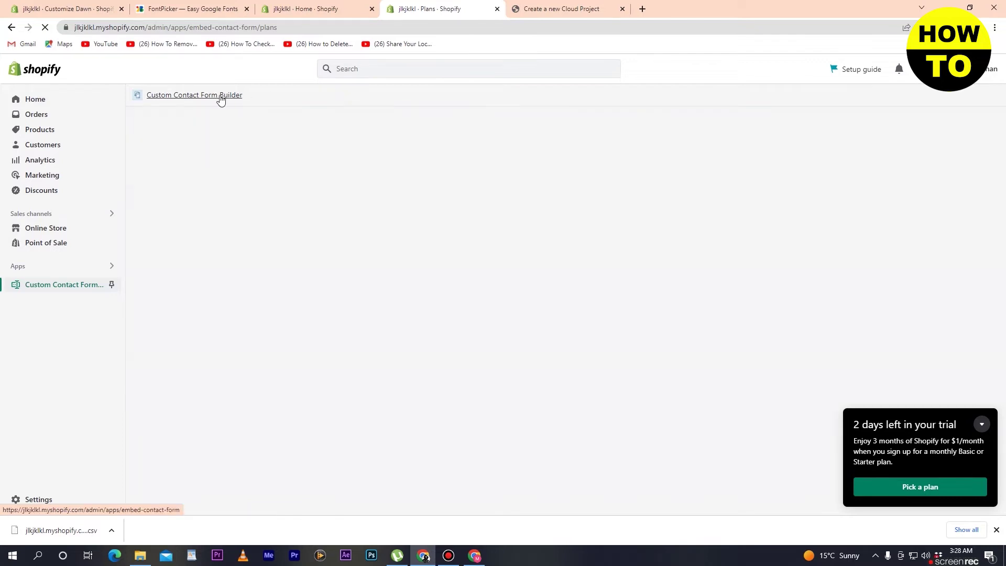
pyautogui.click(190, 97)
# Check reCAPTCHA setup progress while scrolling through the contact form app's plans
pyautogui.click(607, 8)
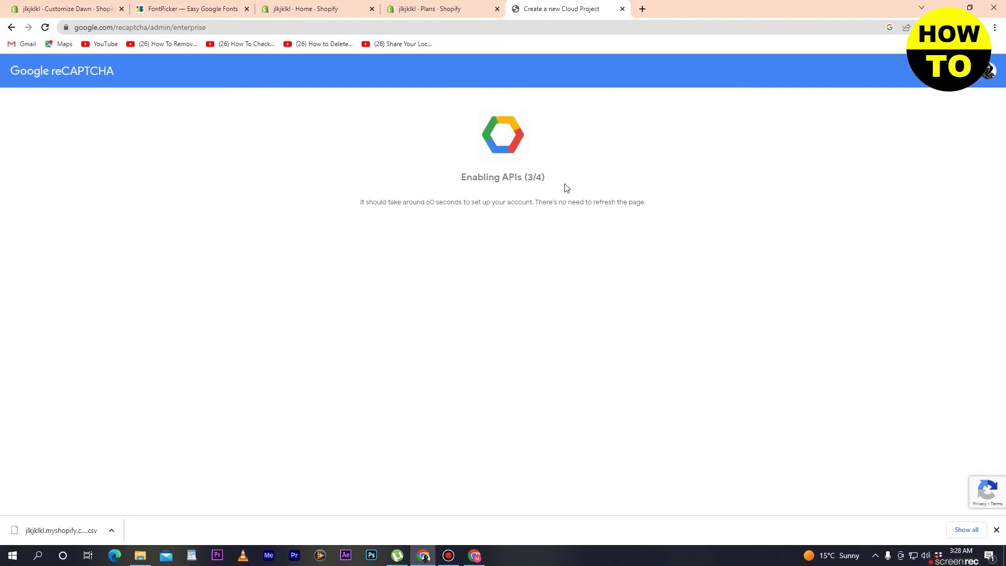
pyautogui.click(455, 7)
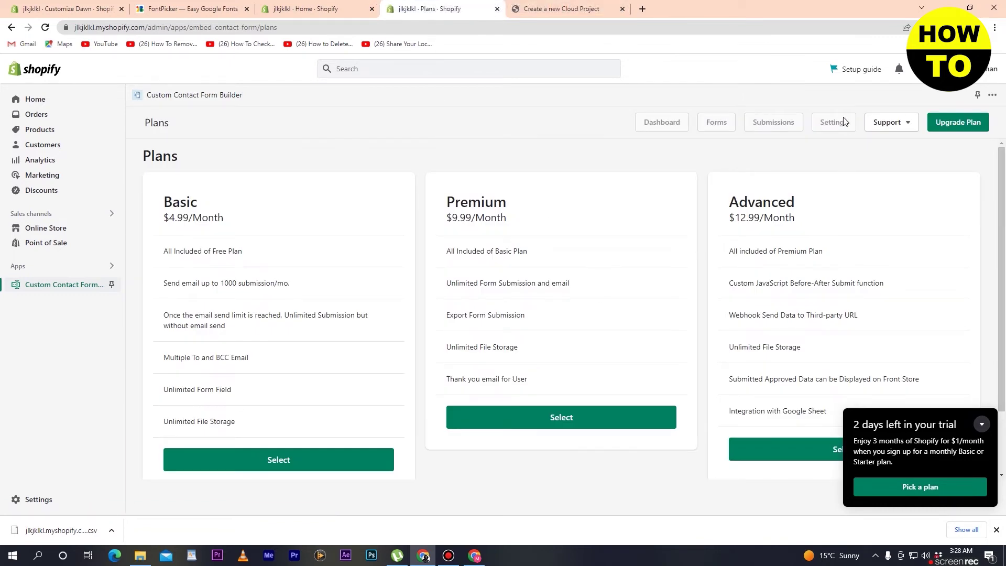
pyautogui.scroll(-3, 681, 277)
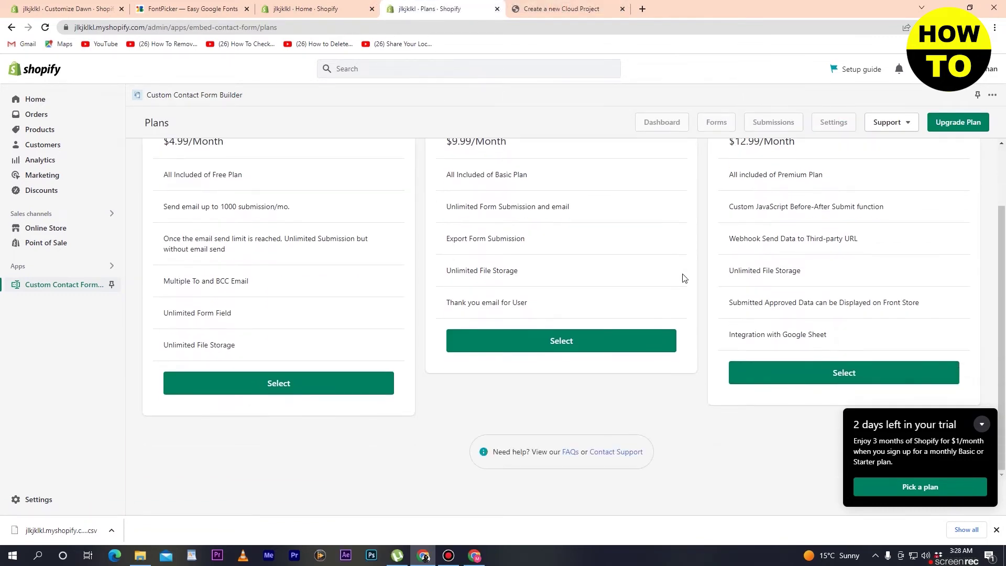
pyautogui.scroll(3, 681, 278)
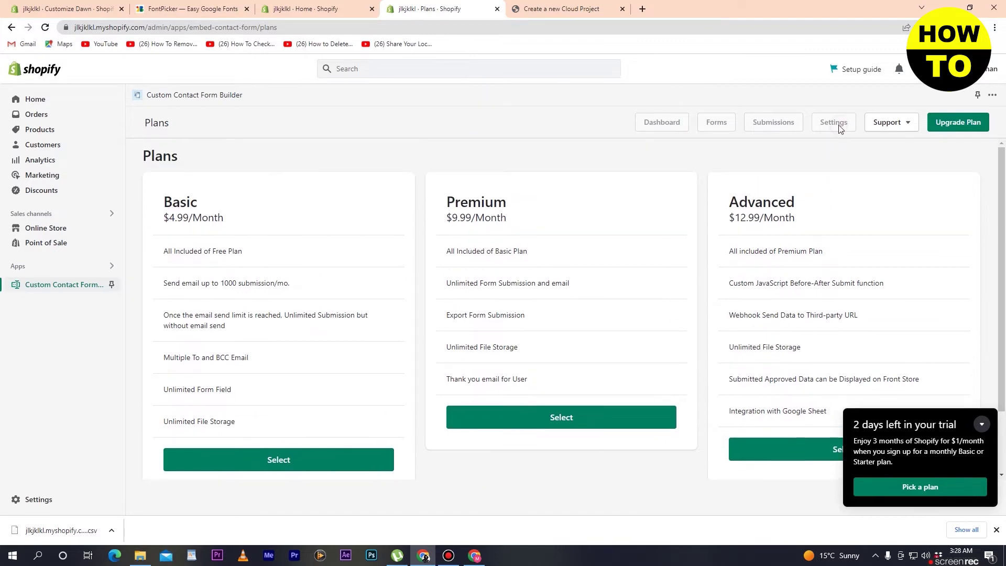
pyautogui.click(558, 13)
pyautogui.click(421, 5)
pyautogui.click(836, 126)
# Review the plans again and return to the reCAPTCHA tab once the project is ready
pyautogui.click(550, 9)
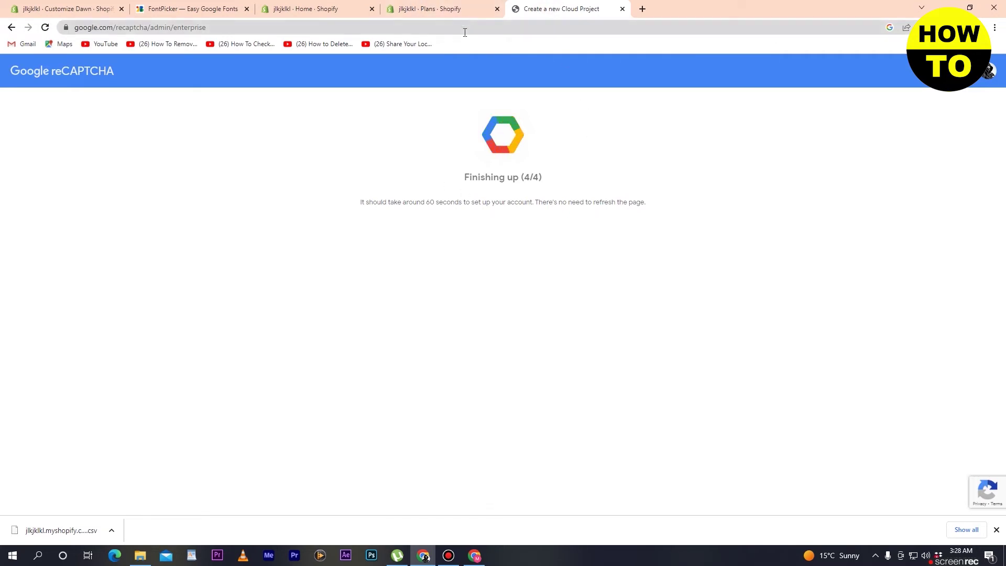
pyautogui.click(450, 9)
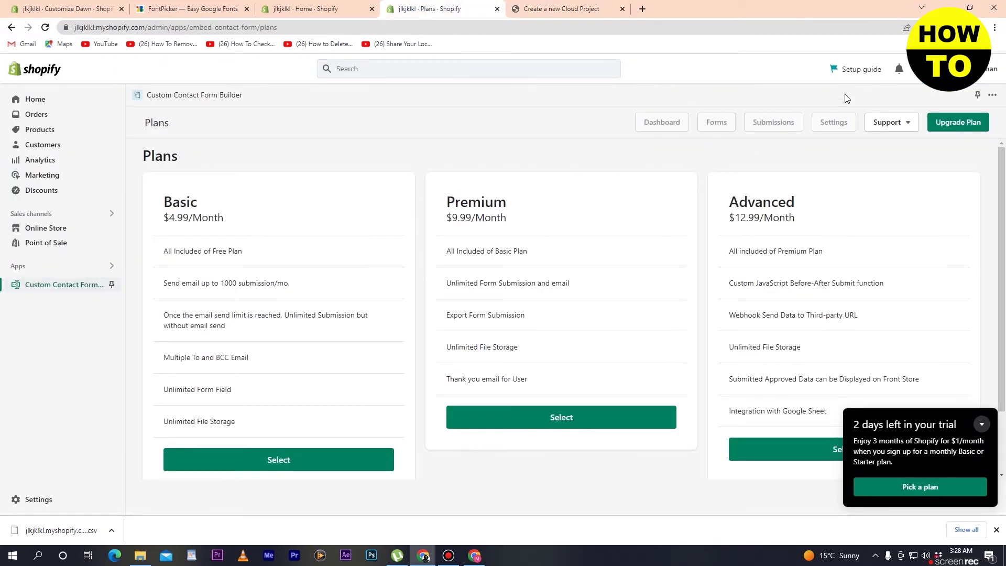
pyautogui.scroll(-2, 768, 252)
pyautogui.scroll(2, 763, 252)
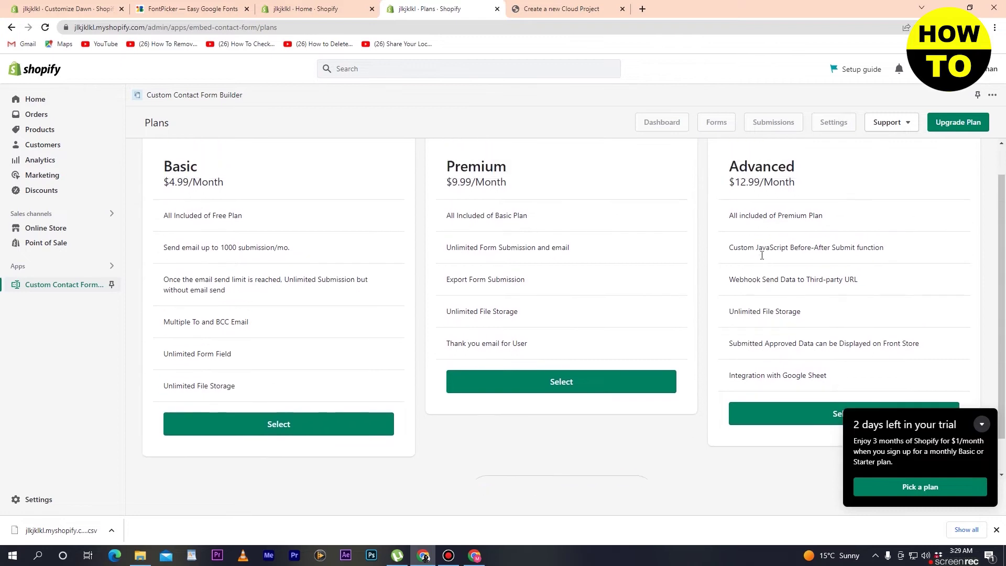
pyautogui.scroll(-2, 615, 243)
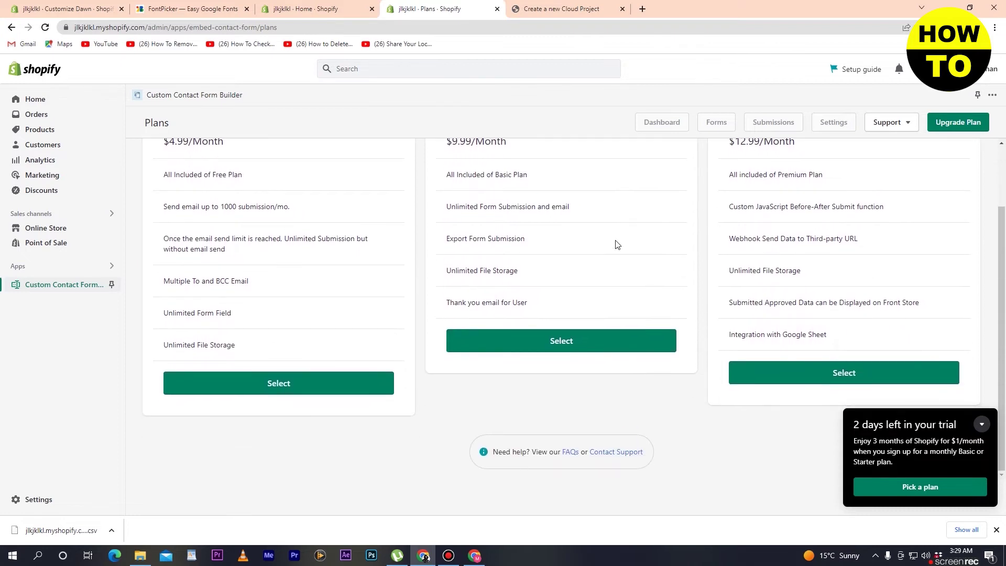
pyautogui.scroll(2, 640, 314)
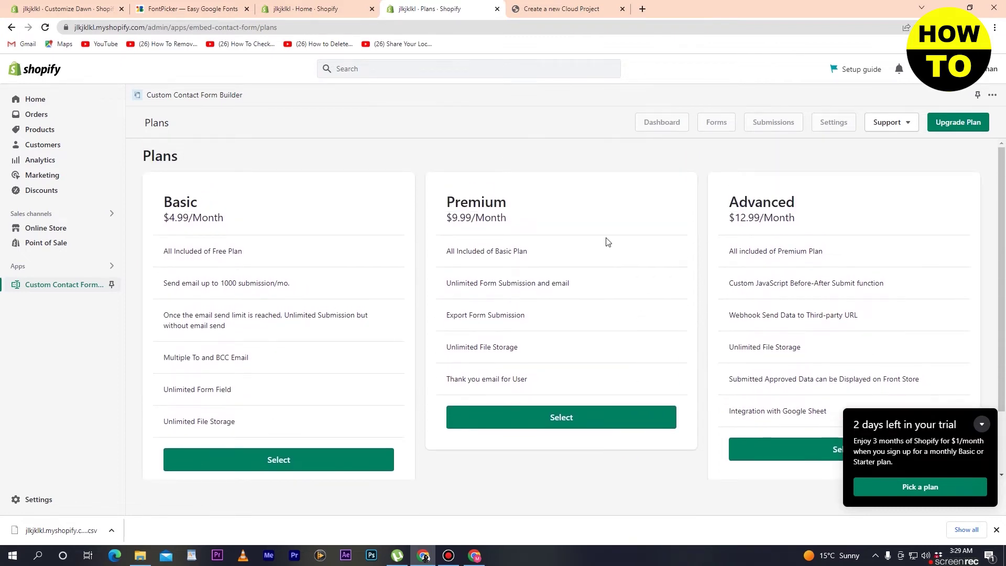
pyautogui.click(563, 9)
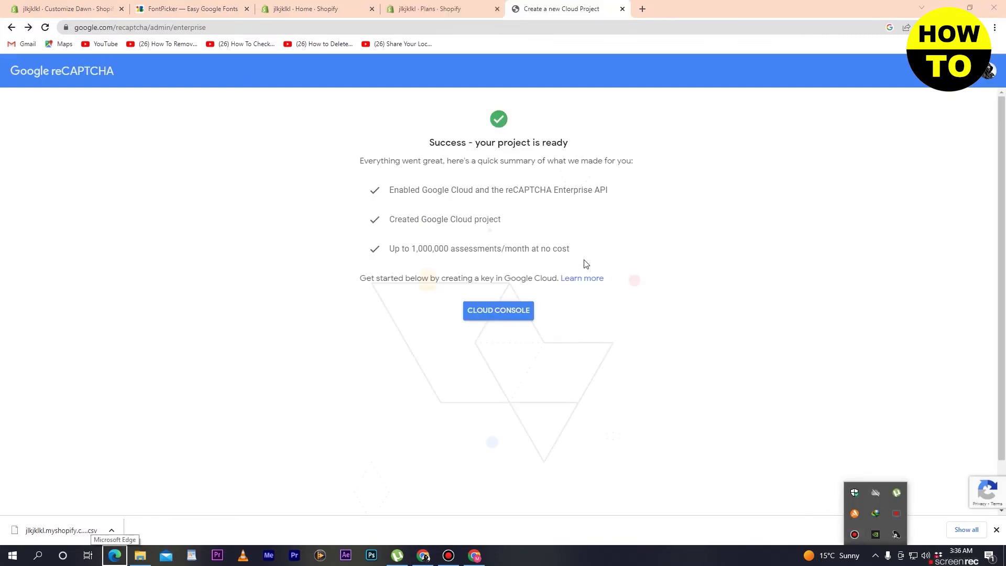
# Dismiss the tray popup and go to the Cloud Console's Create key form
pyautogui.click(162, 118)
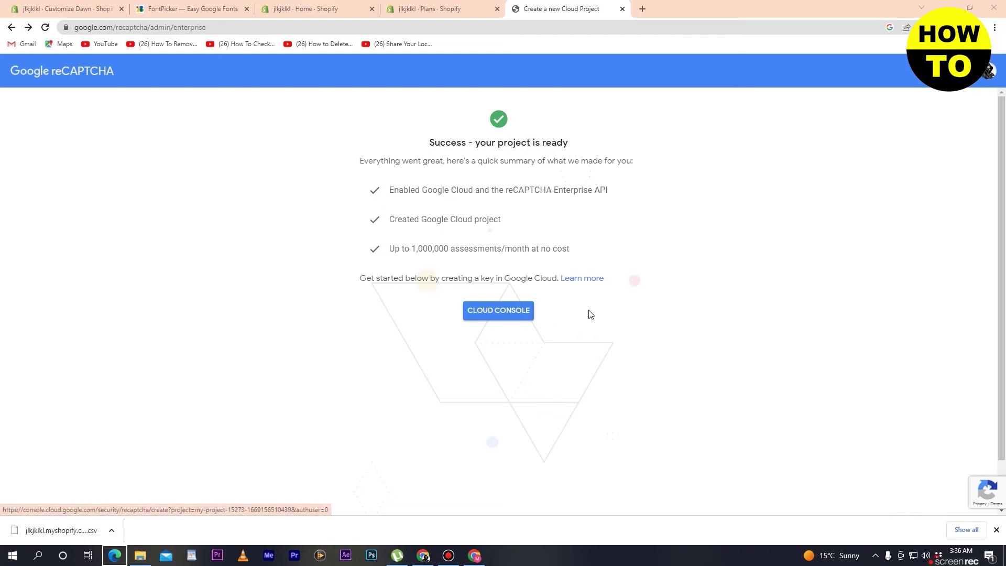
pyautogui.click(493, 316)
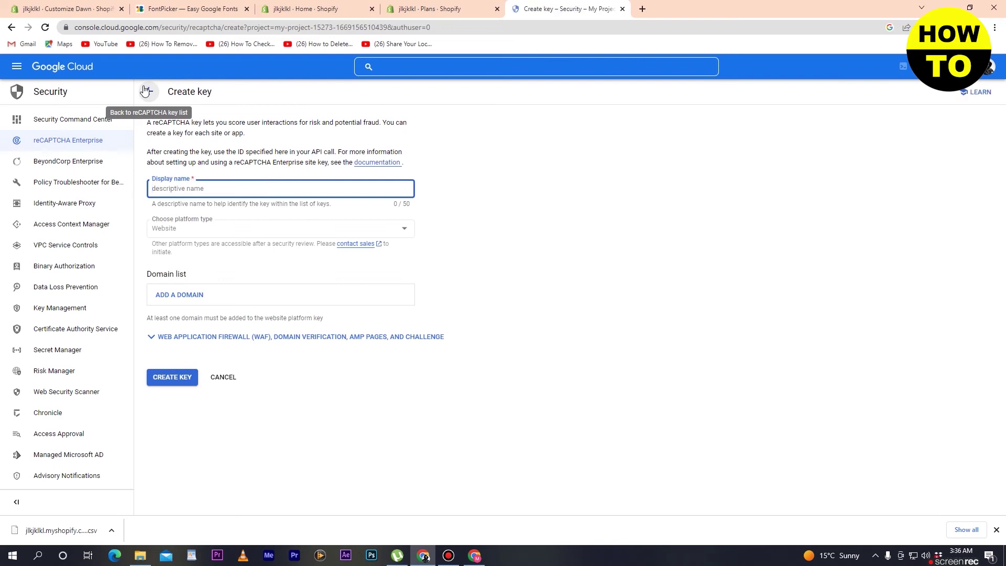
# Give the key the store's display name, choose its platform type and add an empty domain entry
pyautogui.click(220, 190)
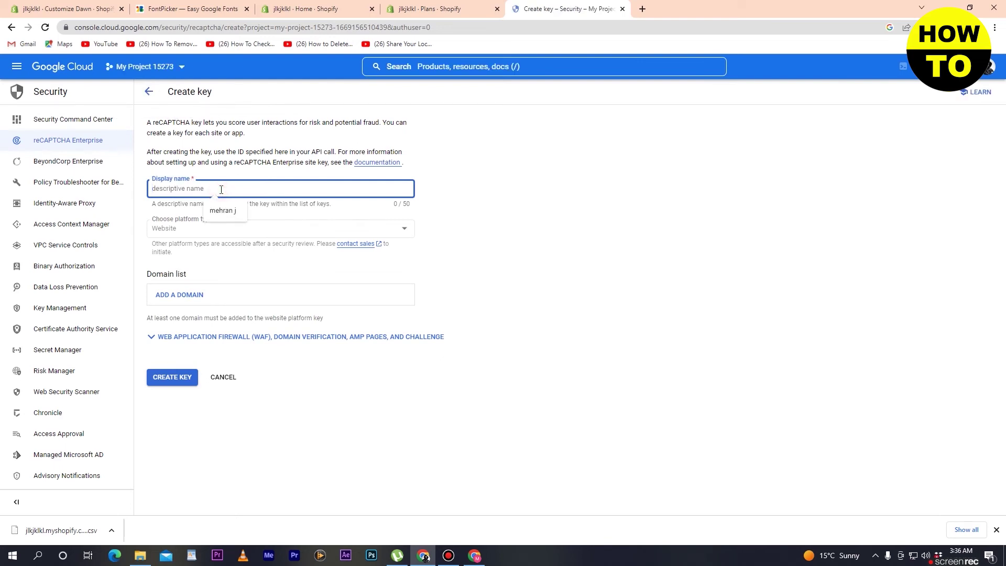
pyautogui.write('MEHR')
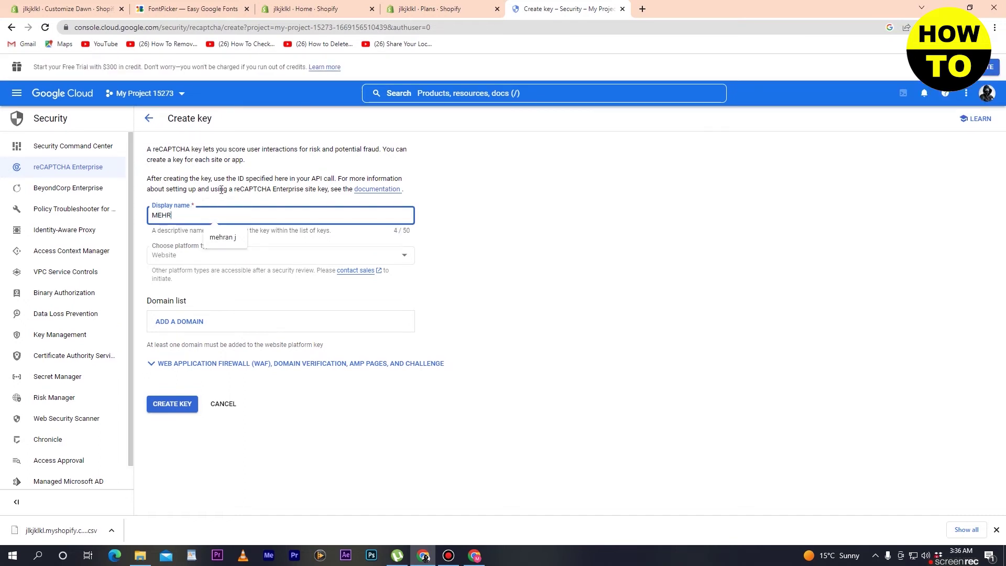
pyautogui.write('AN M')
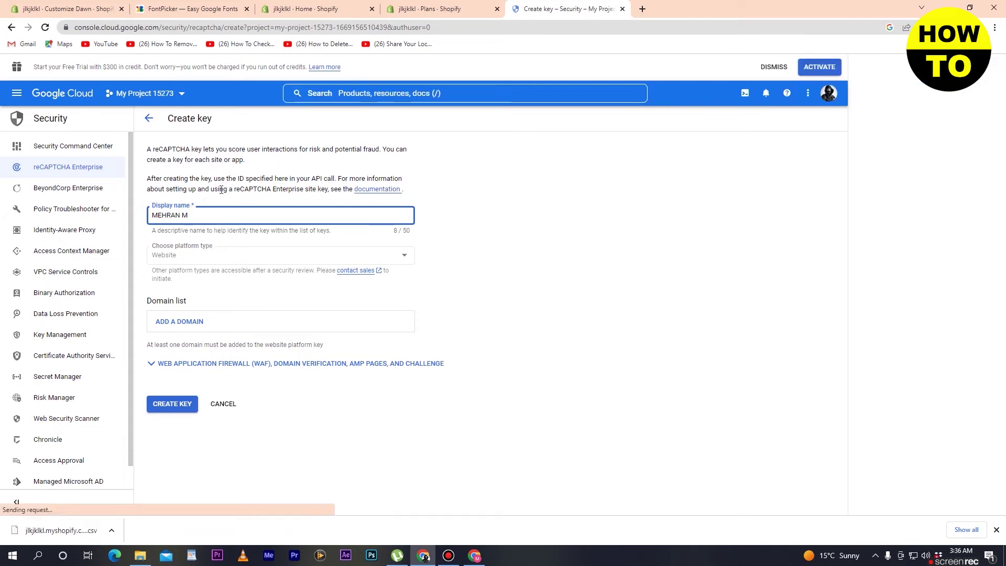
pyautogui.write('Y STORE')
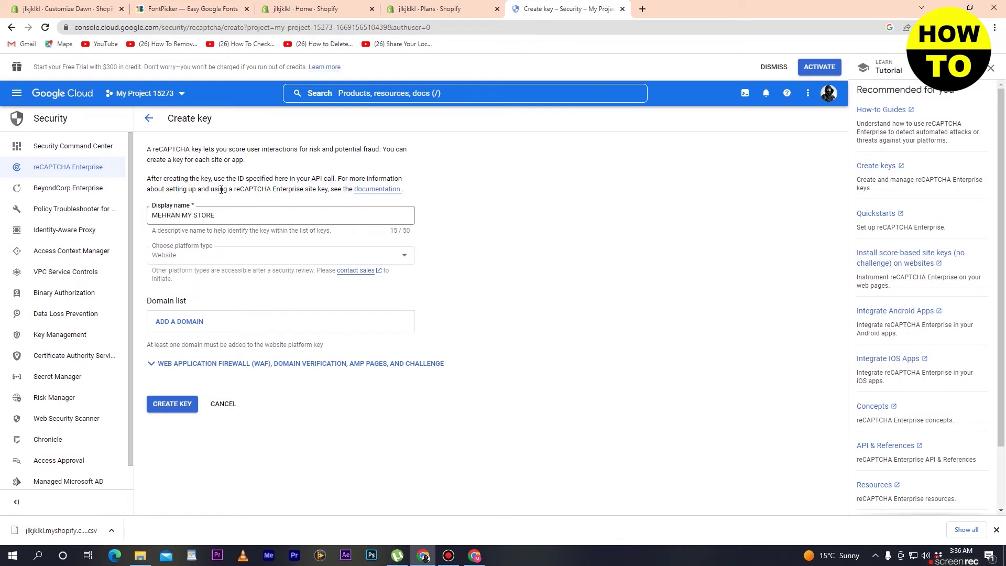
pyautogui.click(218, 257)
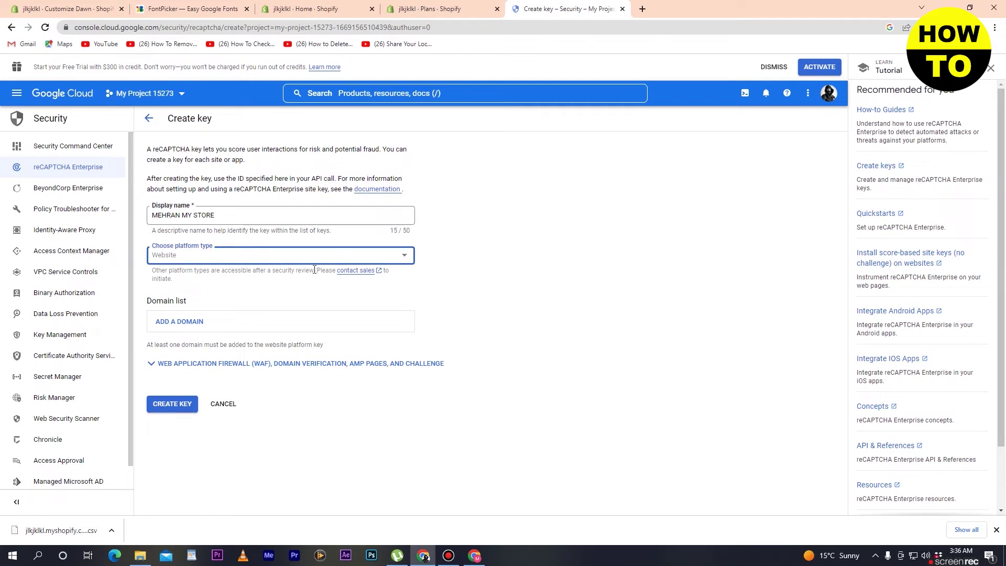
pyautogui.click(200, 321)
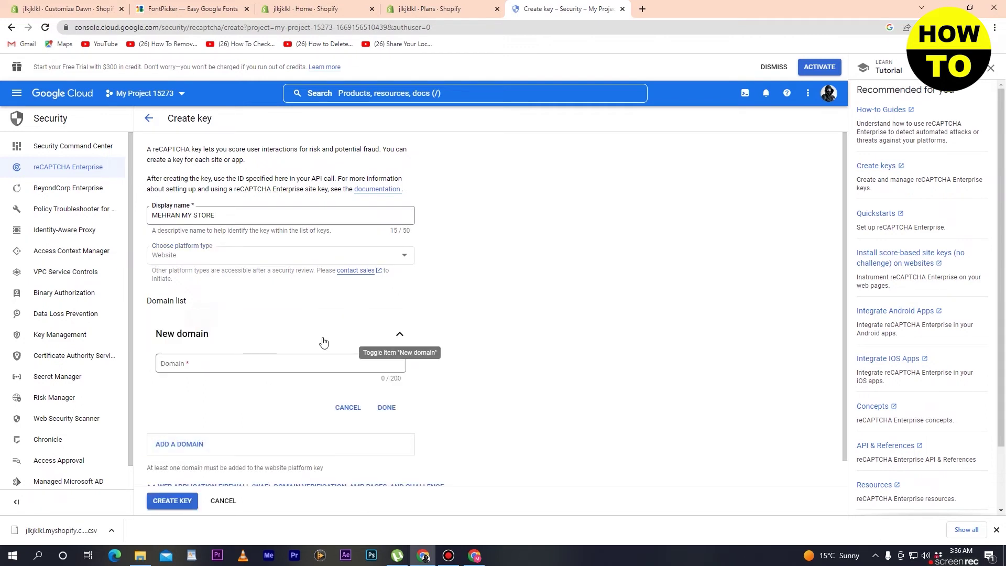
pyautogui.click(294, 361)
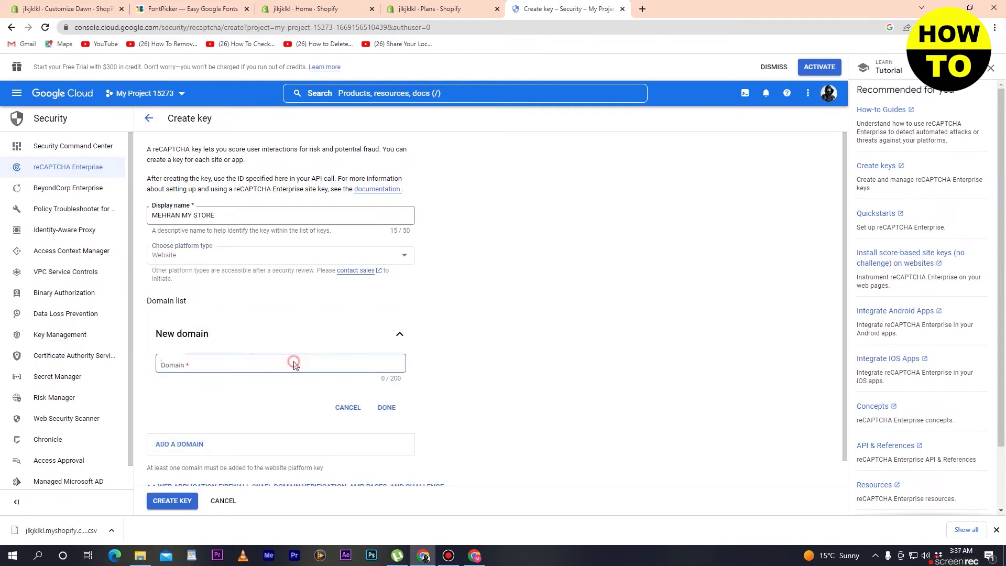
pyautogui.click(74, 9)
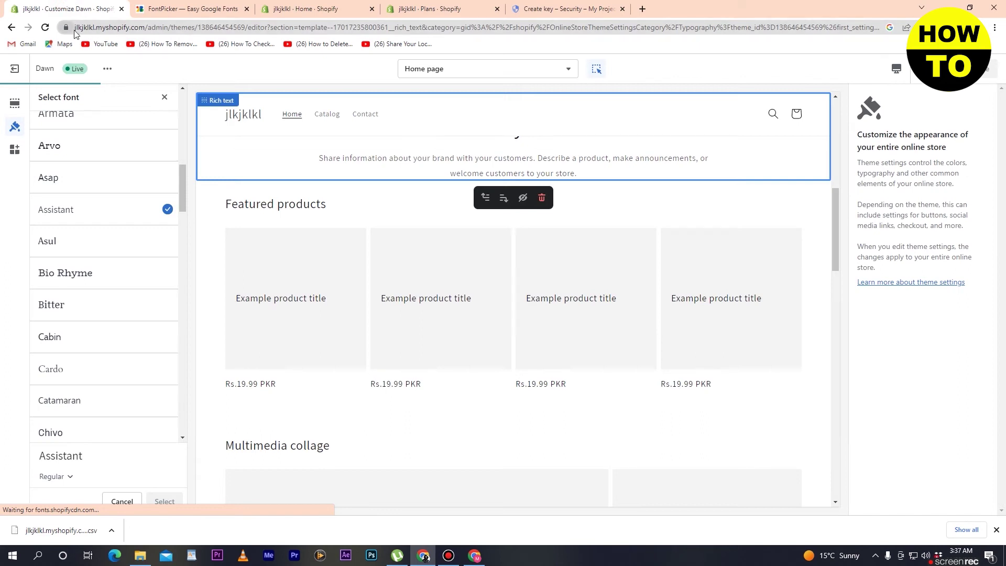
# Copy jlkjklkl.myshopify.com from the address bar and return to the Create key form
pyautogui.moveTo(146, 27); pyautogui.dragTo(75, 29)
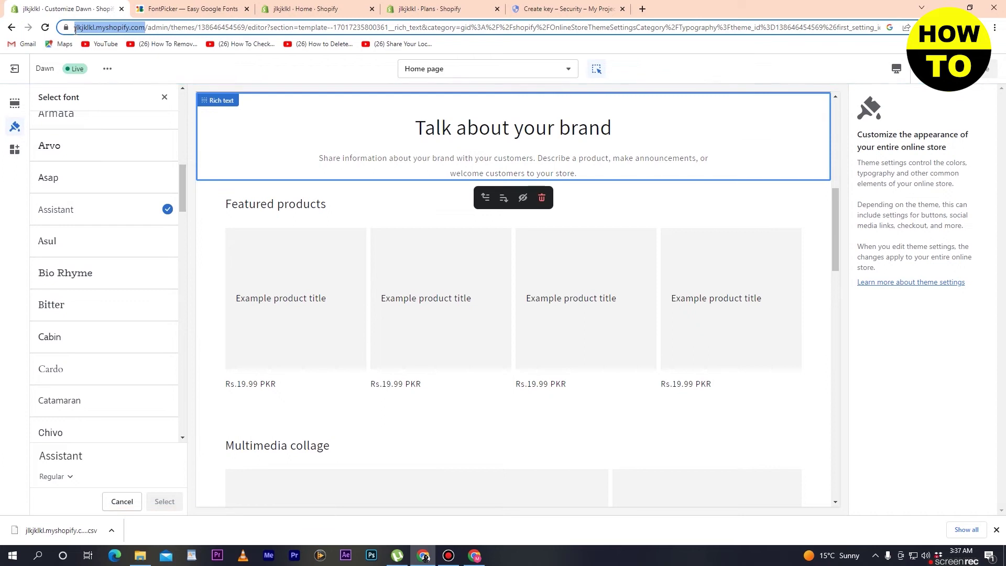
pyautogui.rightClick(110, 32)
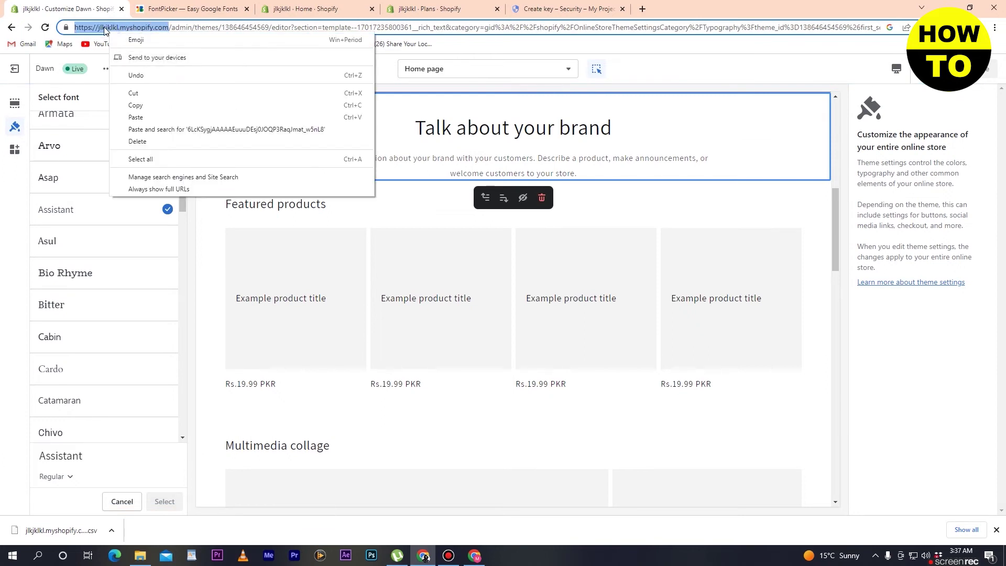
pyautogui.click(103, 27)
pyautogui.moveTo(99, 27); pyautogui.dragTo(164, 25)
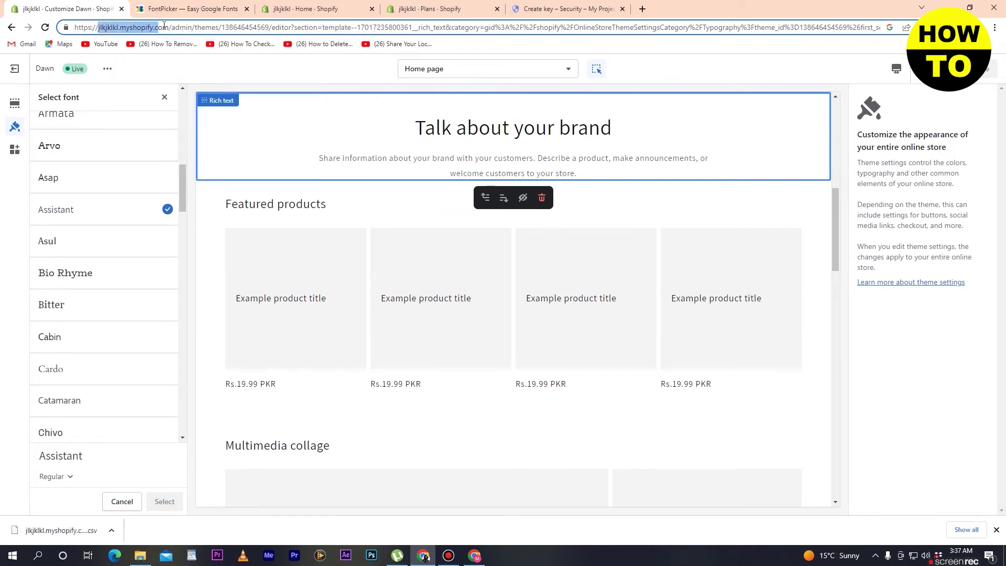
pyautogui.rightClick(168, 30)
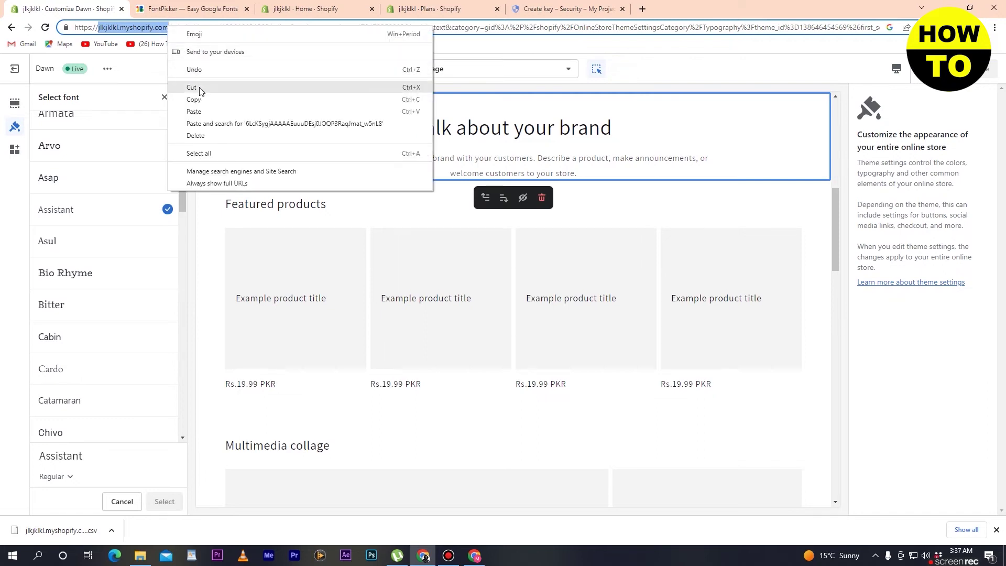
pyautogui.click(199, 94)
pyautogui.click(457, 9)
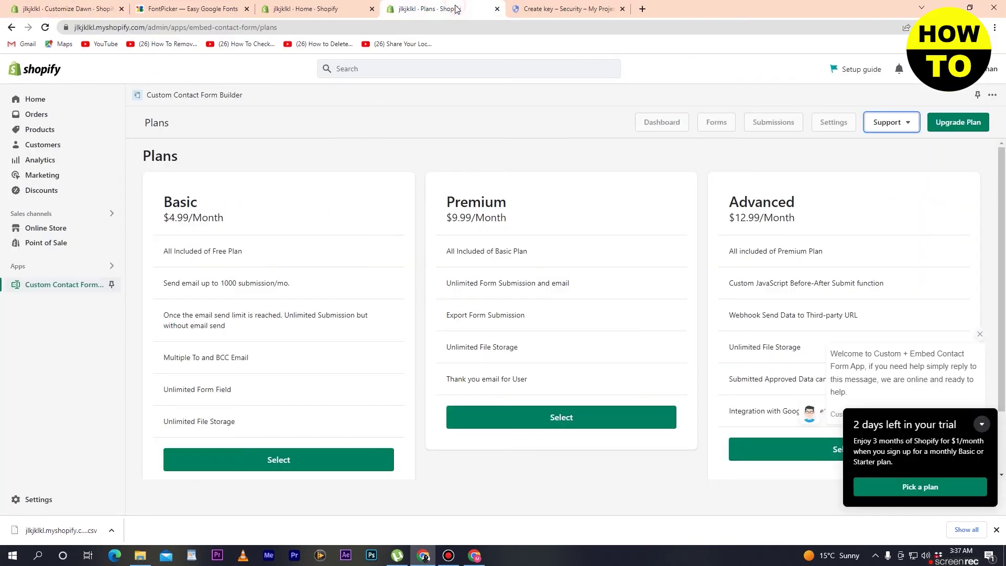
pyautogui.click(361, 6)
pyautogui.click(566, 9)
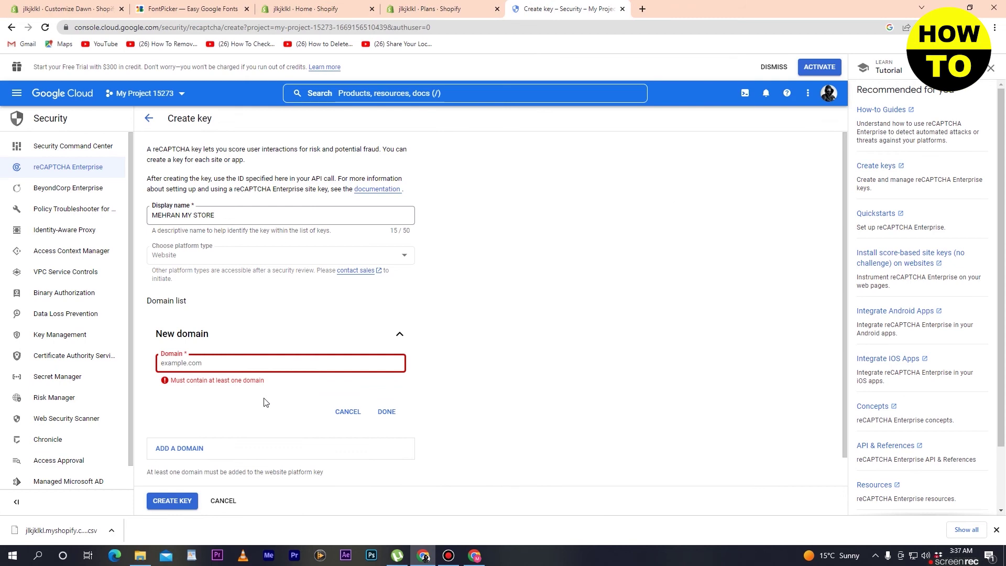
# Paste jlkjklkl.myshopify.com into the key's domain list and create the 'MEHRAN MY STORE' website key
pyautogui.rightClick(235, 363)
pyautogui.click(259, 255)
pyautogui.click(403, 410)
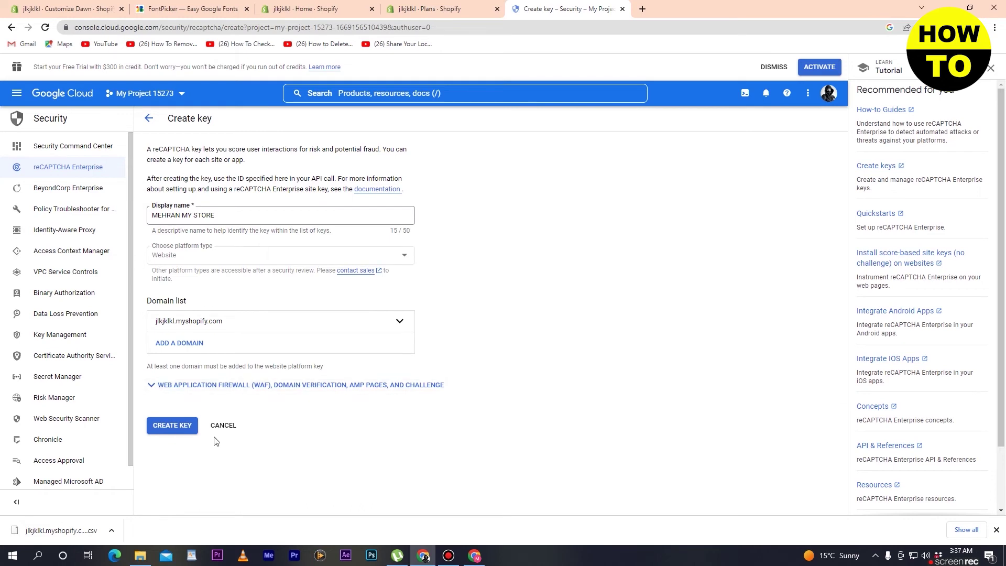
pyautogui.click(176, 433)
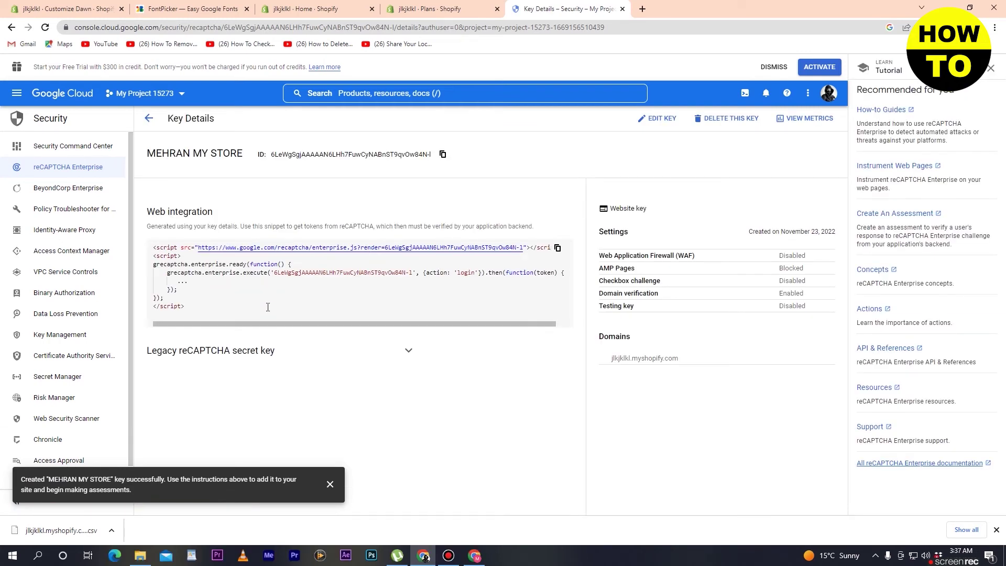
# Copy the 'MEHRAN MY STORE' key ID from its Key Details page, then move to Shopify's Home tab
pyautogui.moveTo(268, 307); pyautogui.dragTo(293, 177)
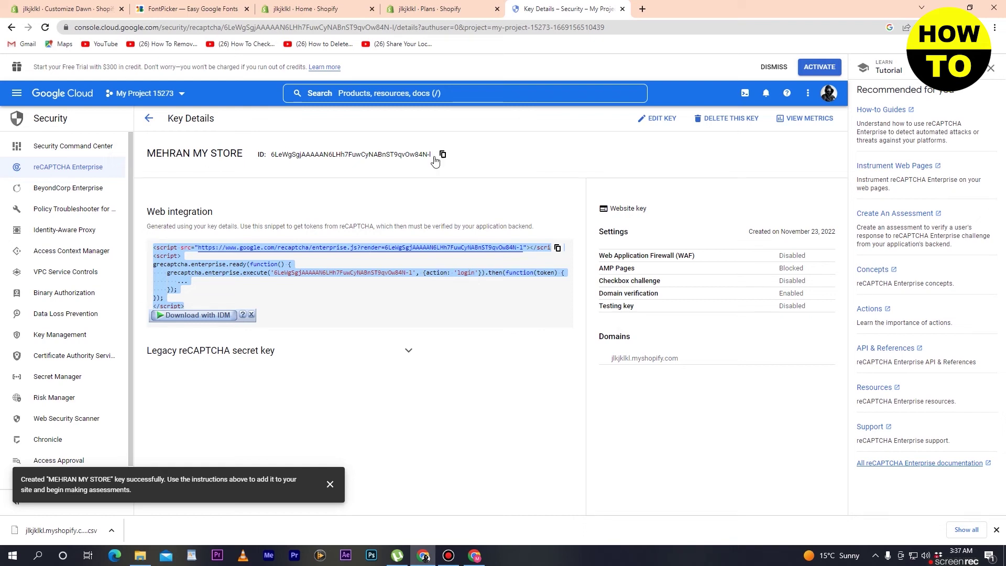
pyautogui.click(274, 155)
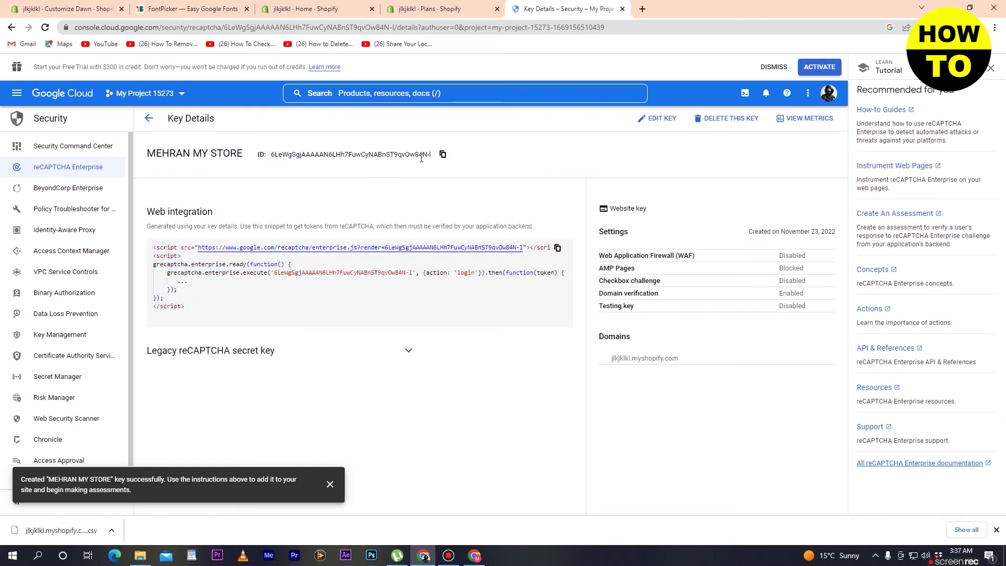
pyautogui.click(442, 155)
pyautogui.click(429, 9)
pyautogui.click(351, 8)
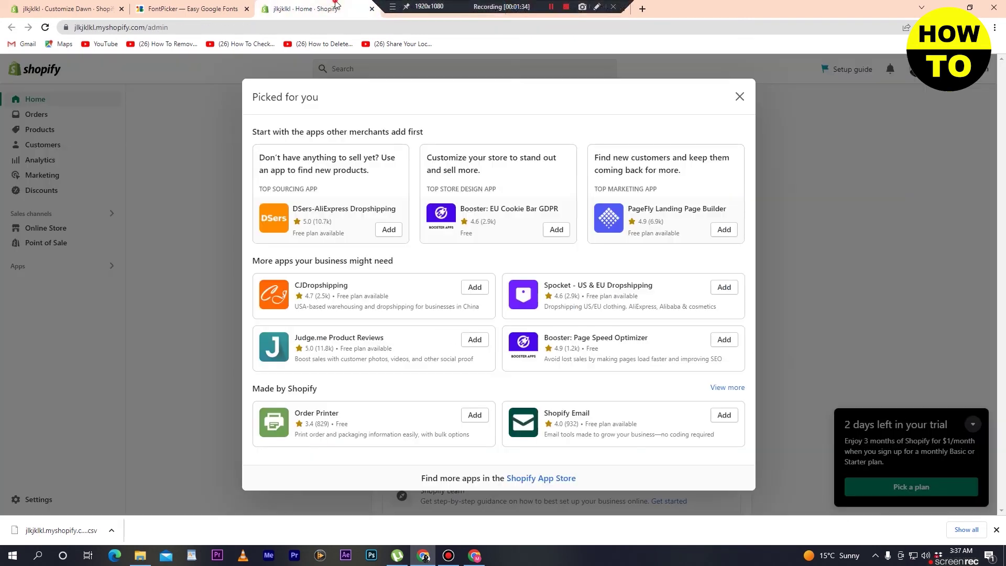
# Send the Plans tab to the Shopify admin home, then return to the 'MEHRAN MY STORE' Key Details
pyautogui.click(465, 6)
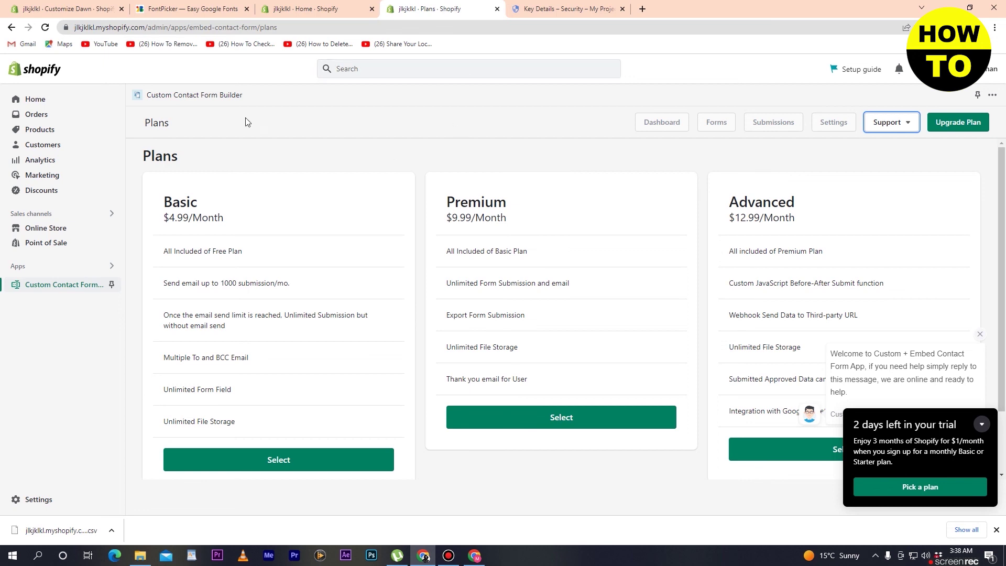
pyautogui.click(37, 102)
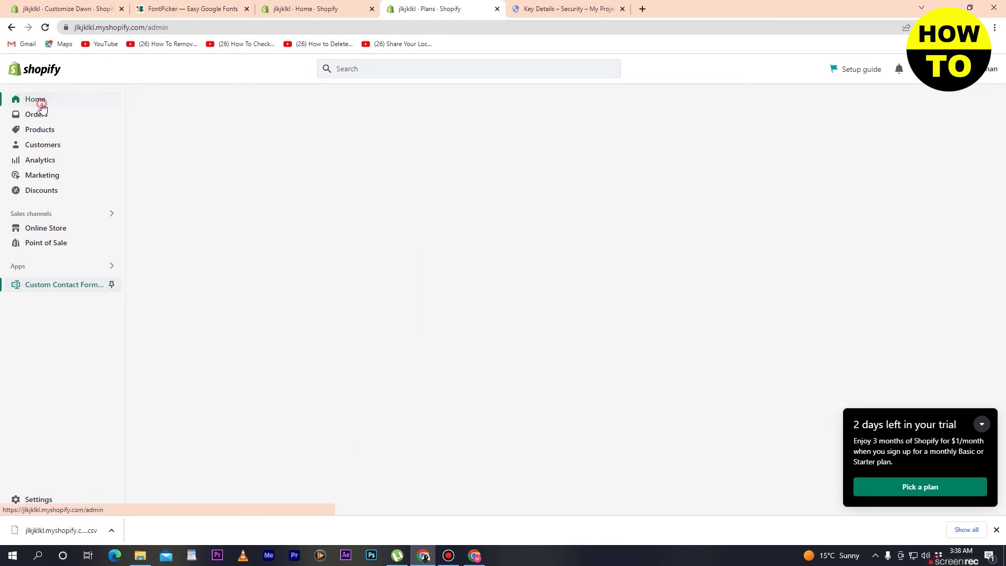
pyautogui.click(529, 5)
pyautogui.click(432, 5)
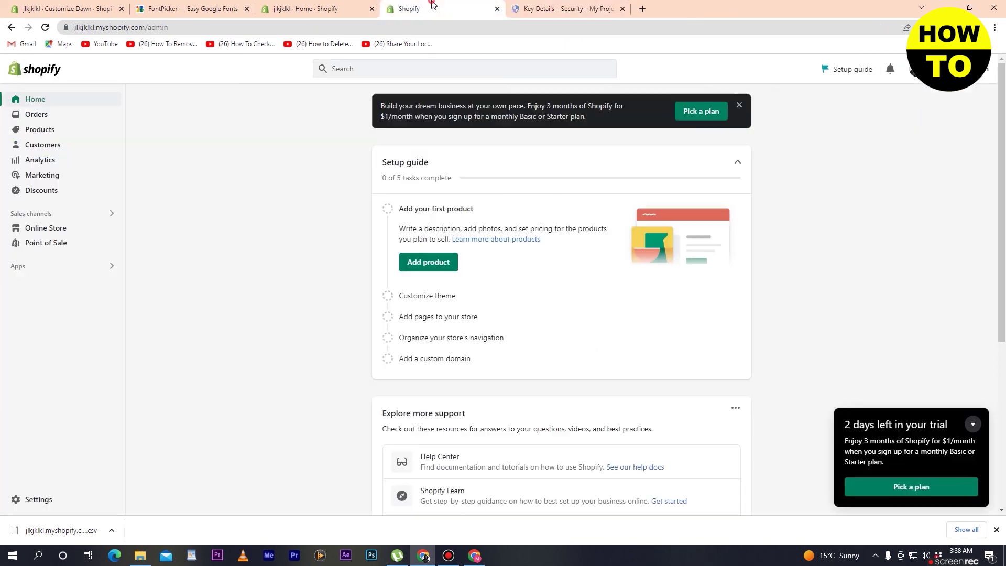
pyautogui.click(563, 8)
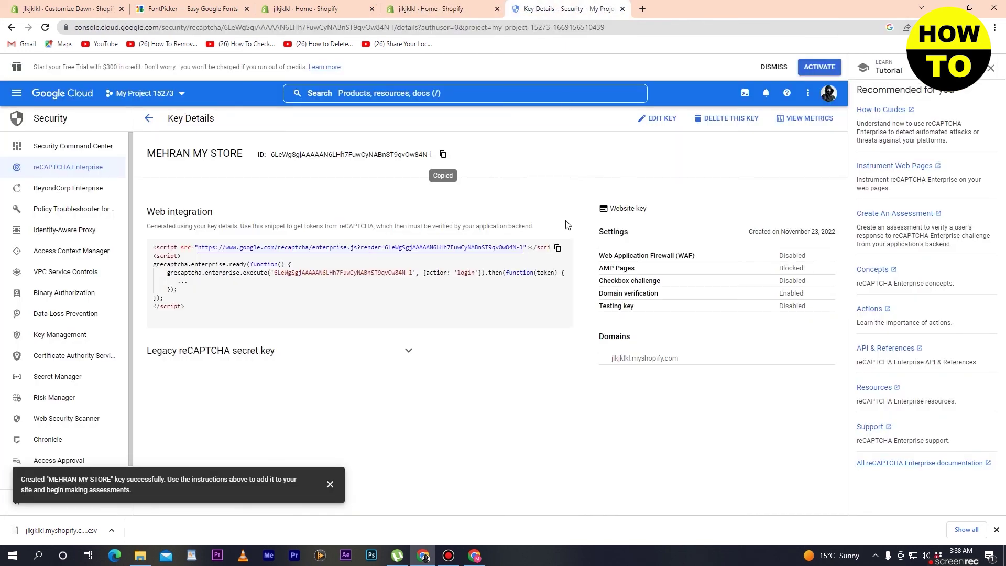
# Start deleting the 'MEHRAN MY STORE' key, then cancel the deletion prompt
pyautogui.click(720, 125)
pyautogui.click(364, 316)
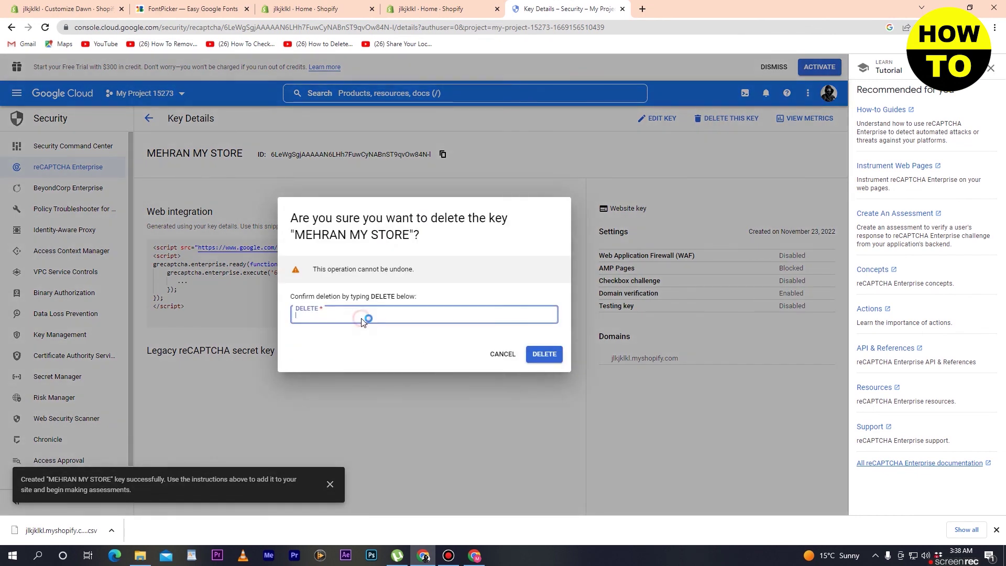
pyautogui.click(510, 359)
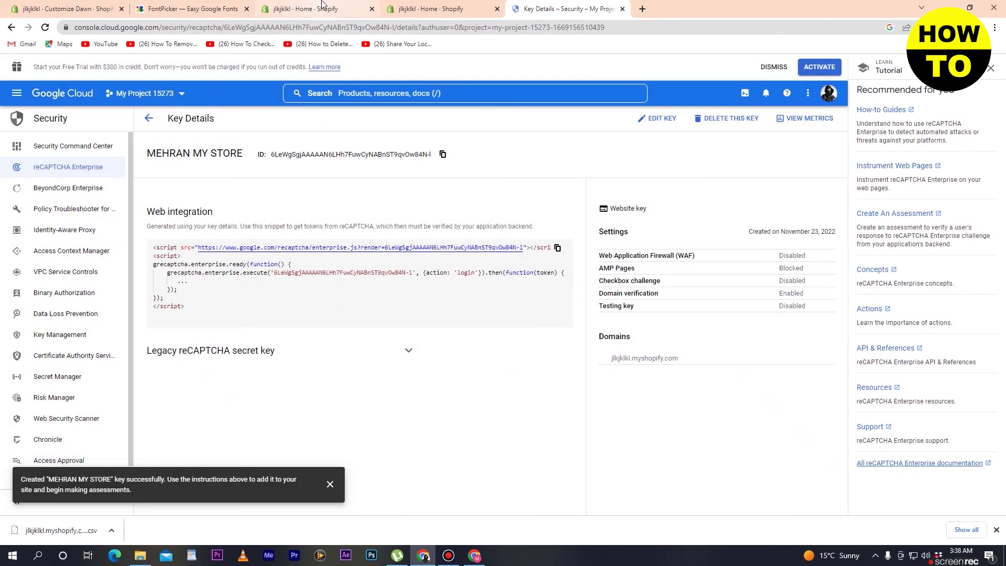
# Go to the Shopify admin Home and dismiss the 'Picked for you' suggested-apps dialog
pyautogui.click(448, 10)
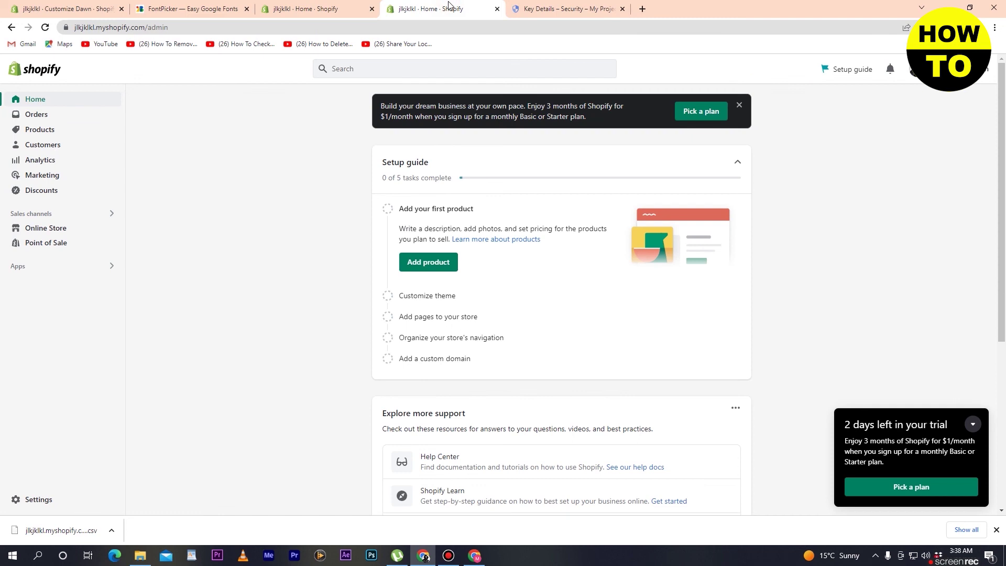
pyautogui.click(341, 15)
pyautogui.click(736, 98)
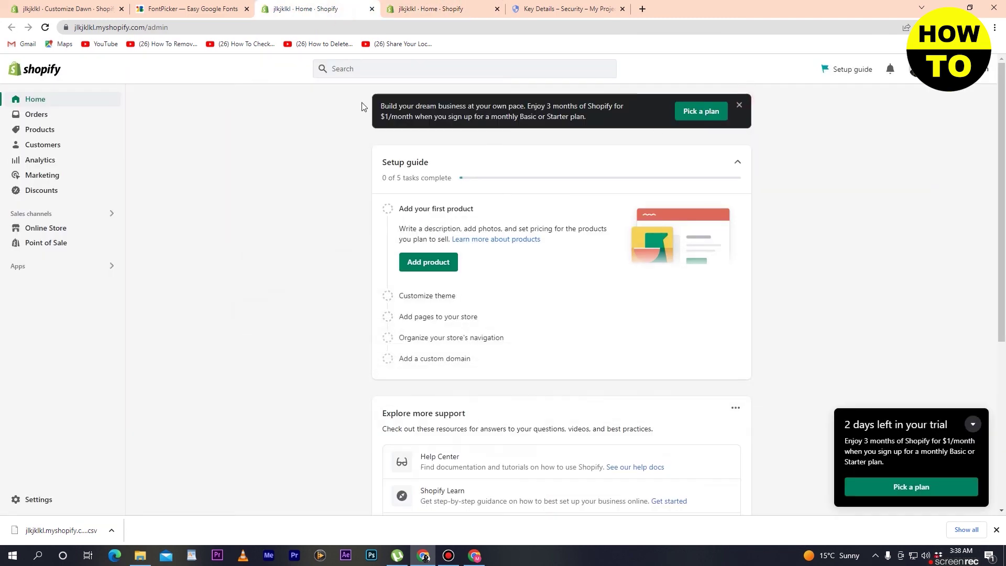